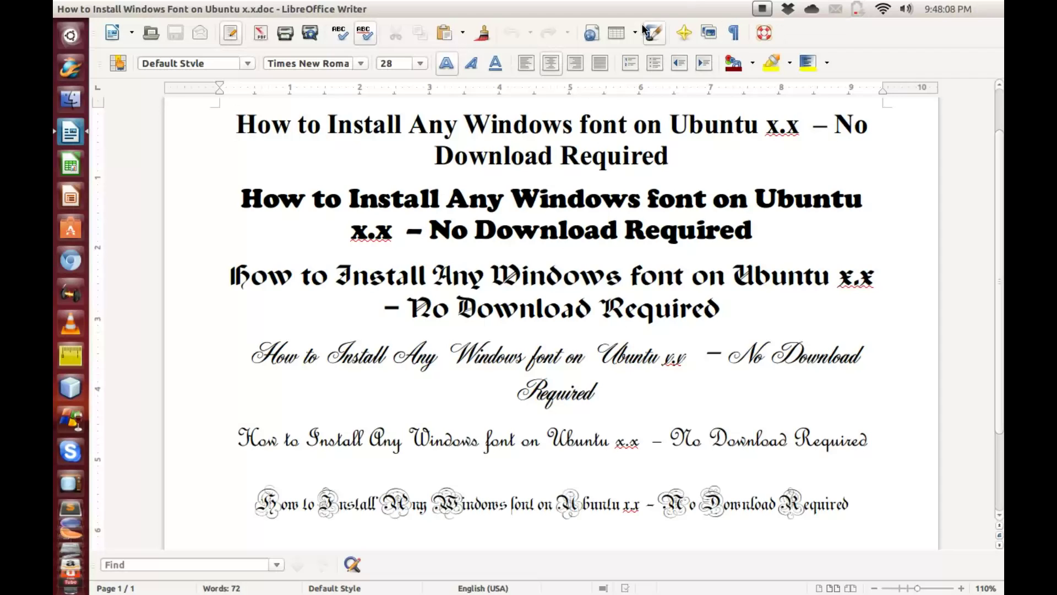
- Check which font the title and each heading in the document use
{"action": "left_click", "coordinate": [287, 125]}
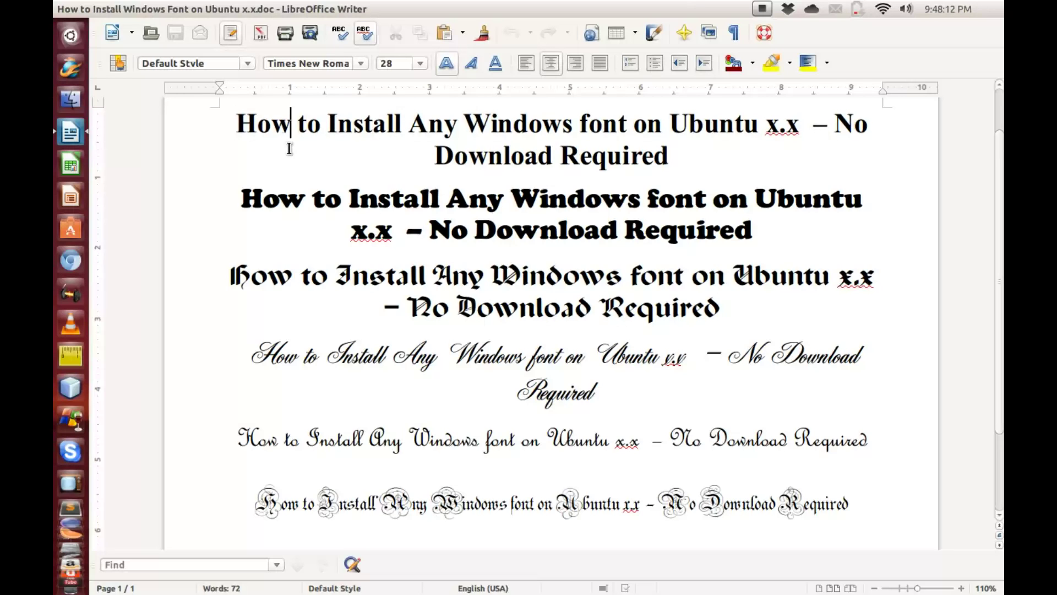
{"action": "left_click_drag", "start_coordinate": [240, 198], "coordinate": [430, 230]}
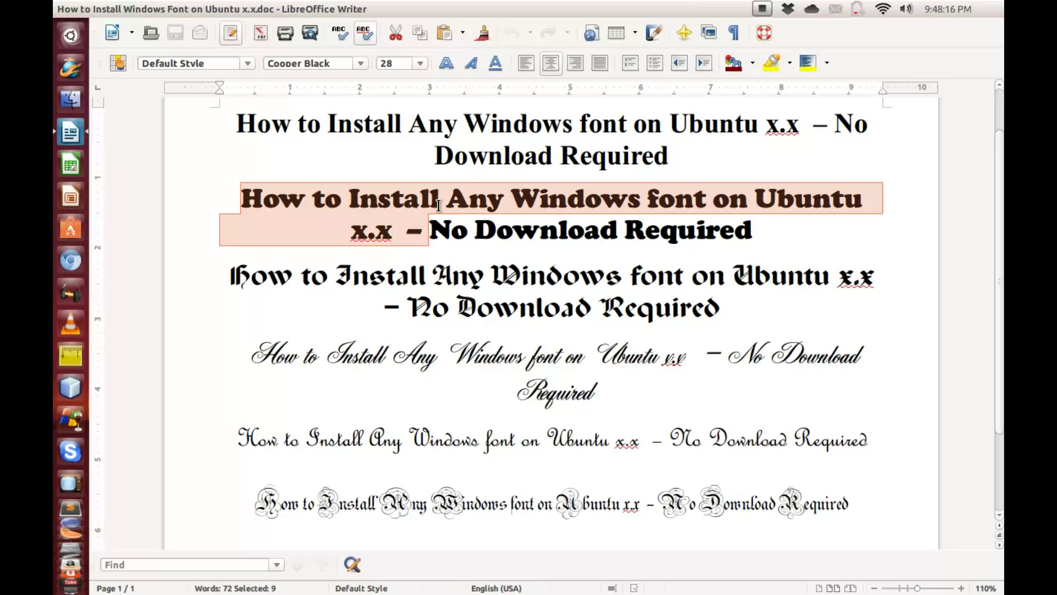
{"action": "left_click", "coordinate": [439, 205]}
{"action": "left_click_drag", "start_coordinate": [241, 198], "coordinate": [372, 194]}
{"action": "left_click", "coordinate": [410, 274]}
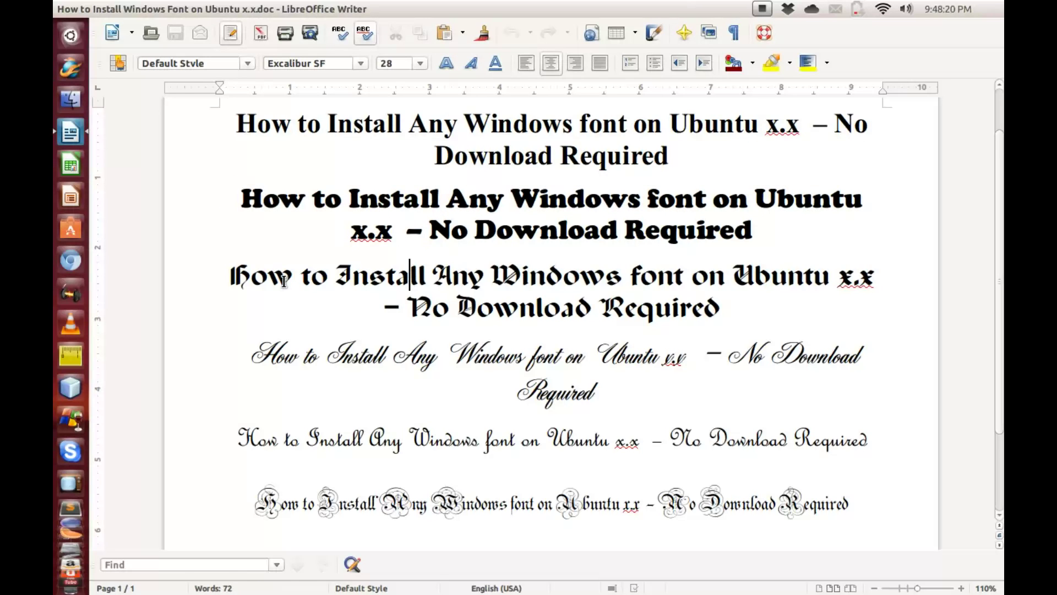
{"action": "left_click", "coordinate": [311, 270]}
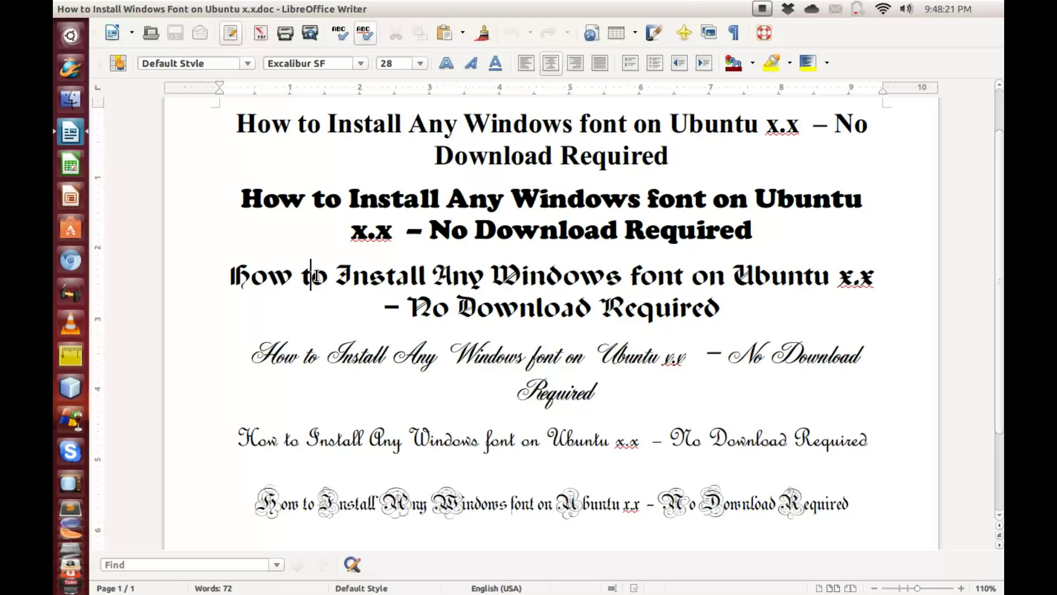
{"action": "left_click", "coordinate": [358, 337]}
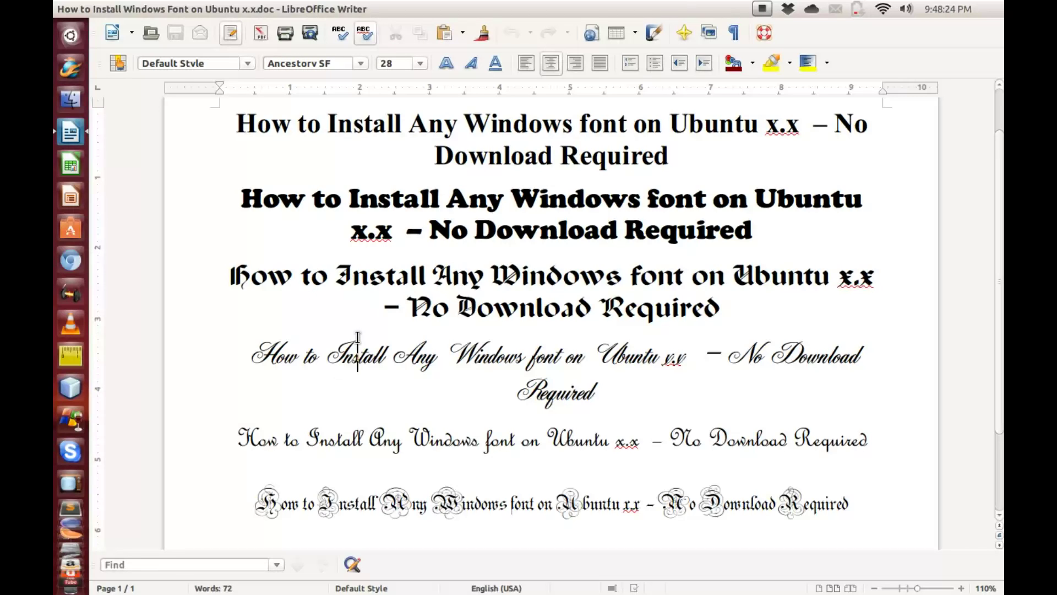
{"action": "left_click", "coordinate": [351, 439]}
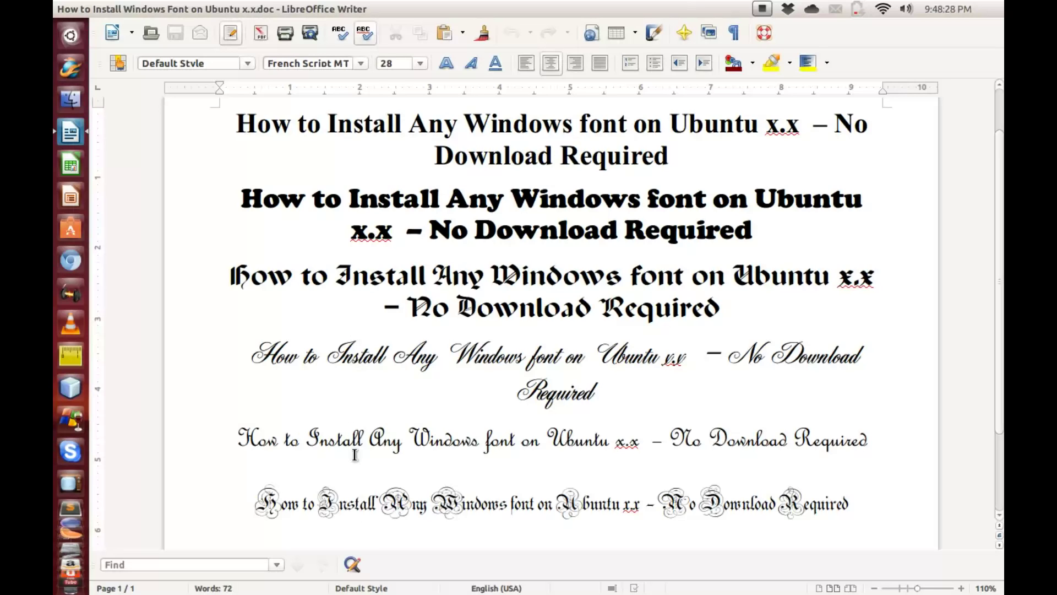
{"action": "left_click", "coordinate": [368, 504]}
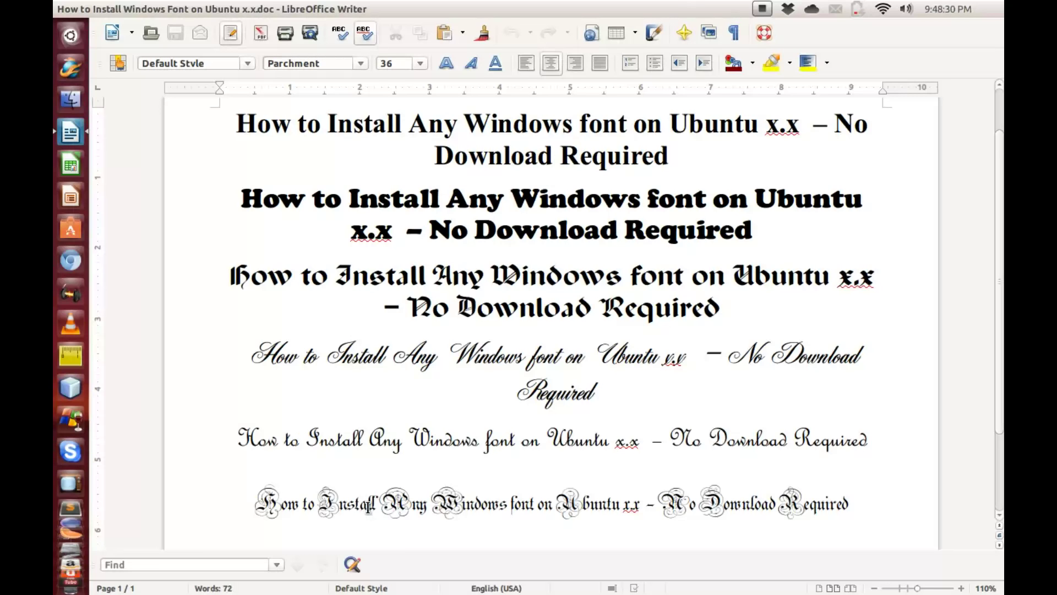
- Select and then deselect the headings, and minimize the Writer window to the desktop
{"action": "left_click_drag", "start_coordinate": [240, 198], "coordinate": [868, 503]}
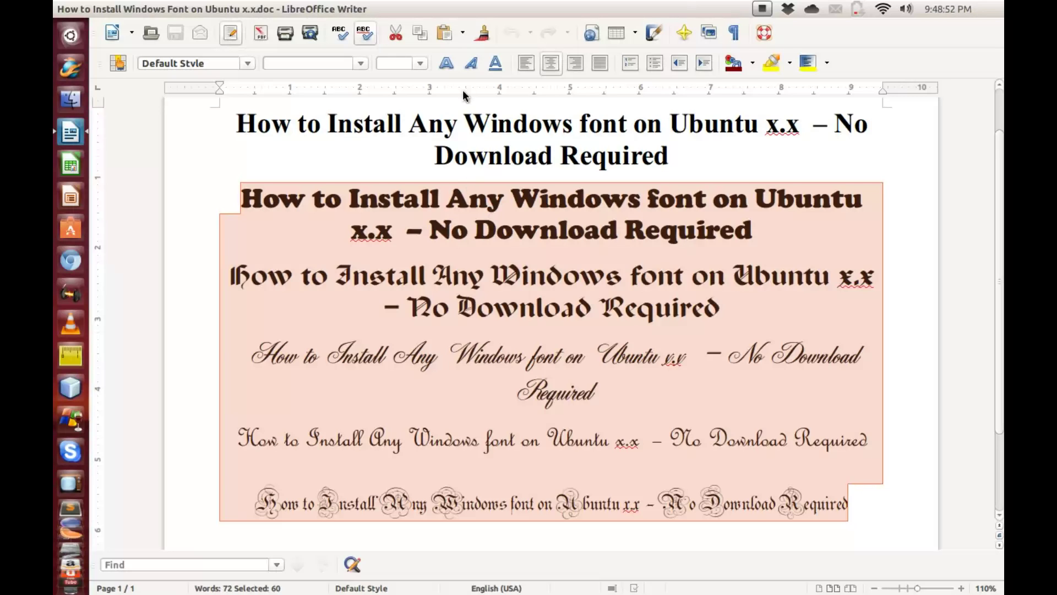
{"action": "left_click", "coordinate": [472, 172]}
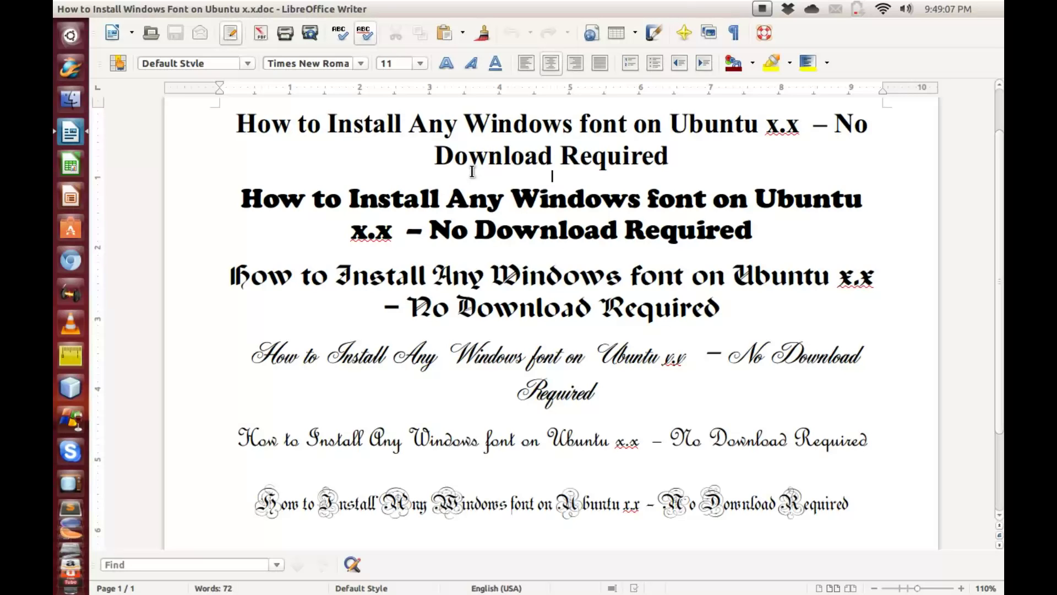
{"action": "left_click", "coordinate": [77, 7]}
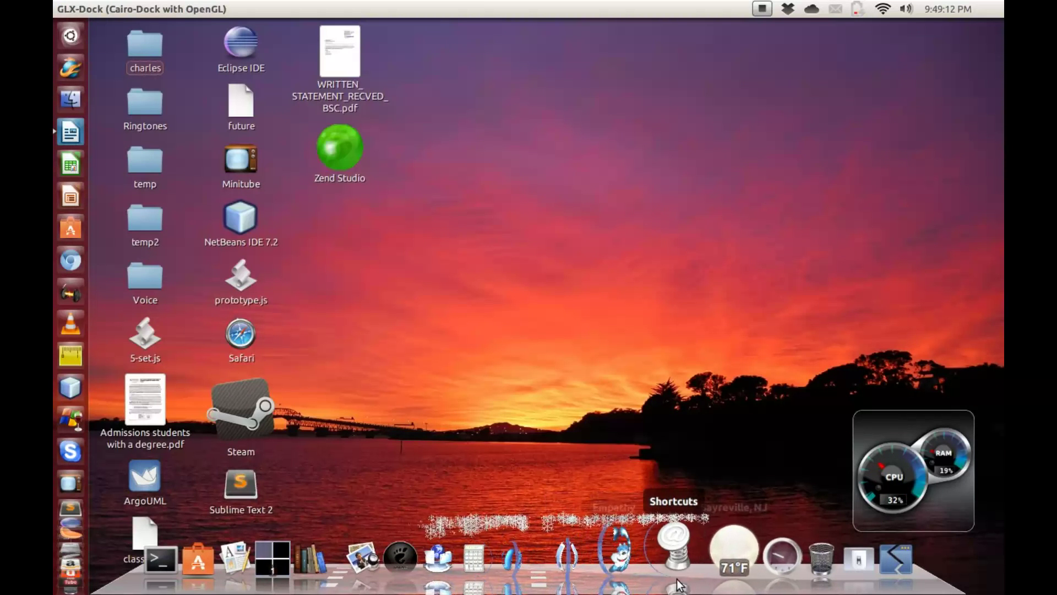
- Raise Cairo-Dock and open its Shortcuts stack showing 203 GB Volume, Home, Documents and Downloads
{"action": "mouse_move", "coordinate": [683, 577]}
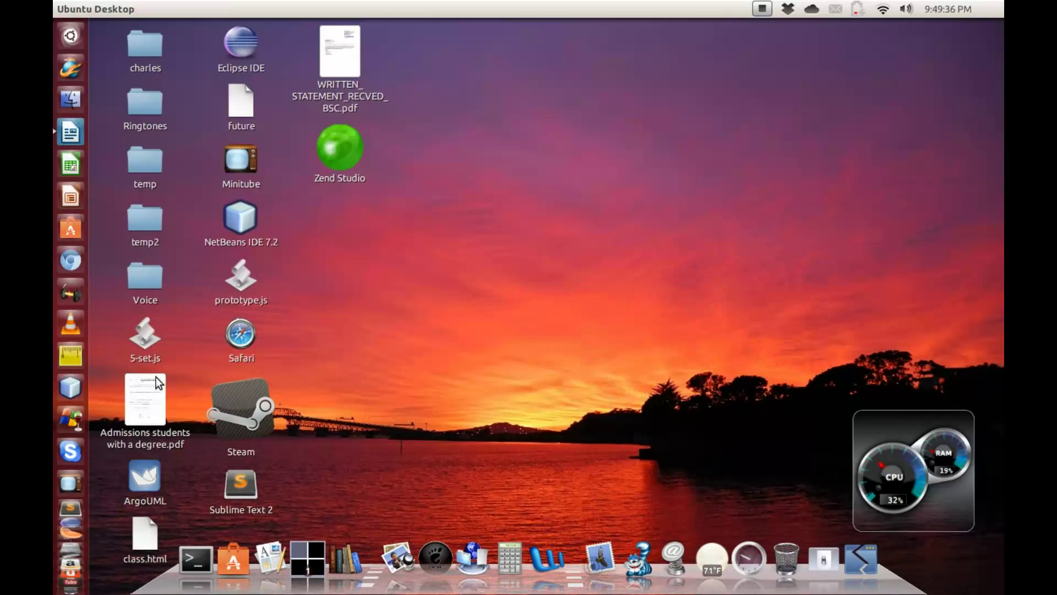
{"action": "scroll", "coordinate": [62, 483], "scroll_direction": "down", "scroll_amount": 3}
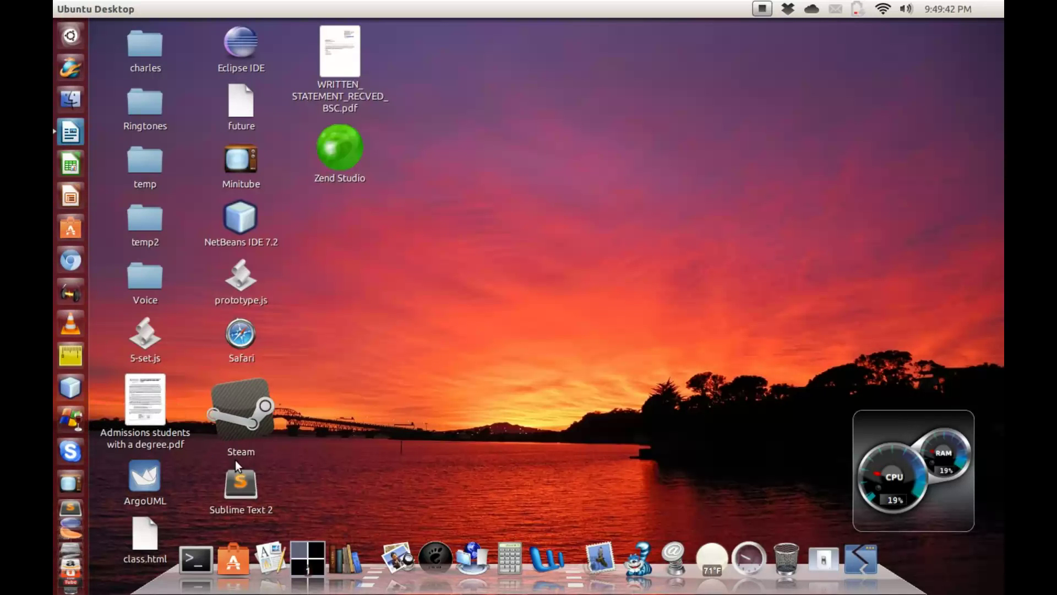
{"action": "left_click", "coordinate": [676, 562]}
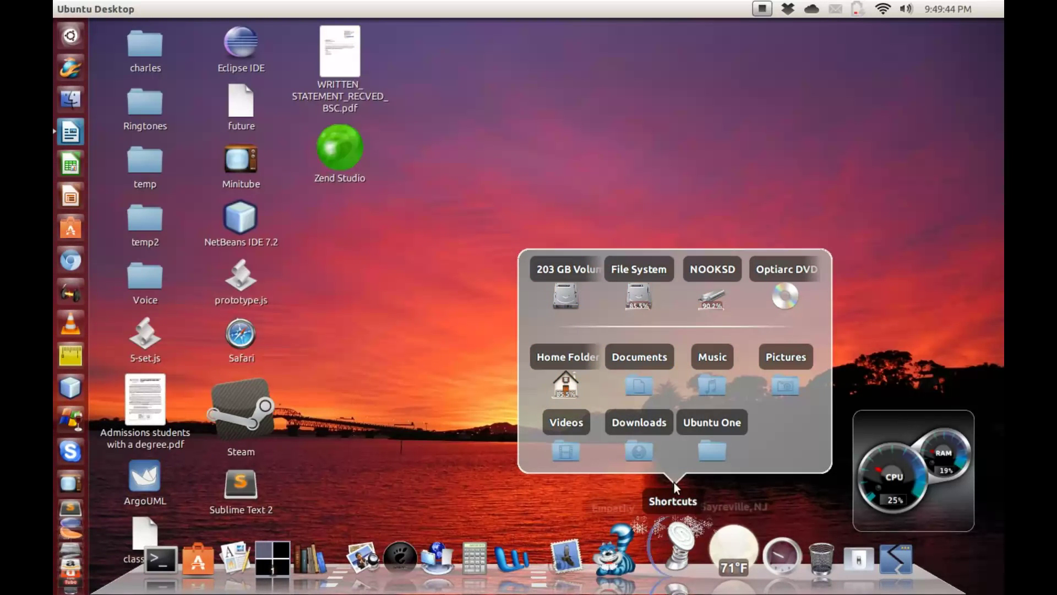
- Open the 203 GB Volume drive from the Shortcuts stack in Files
{"action": "left_click", "coordinate": [572, 298]}
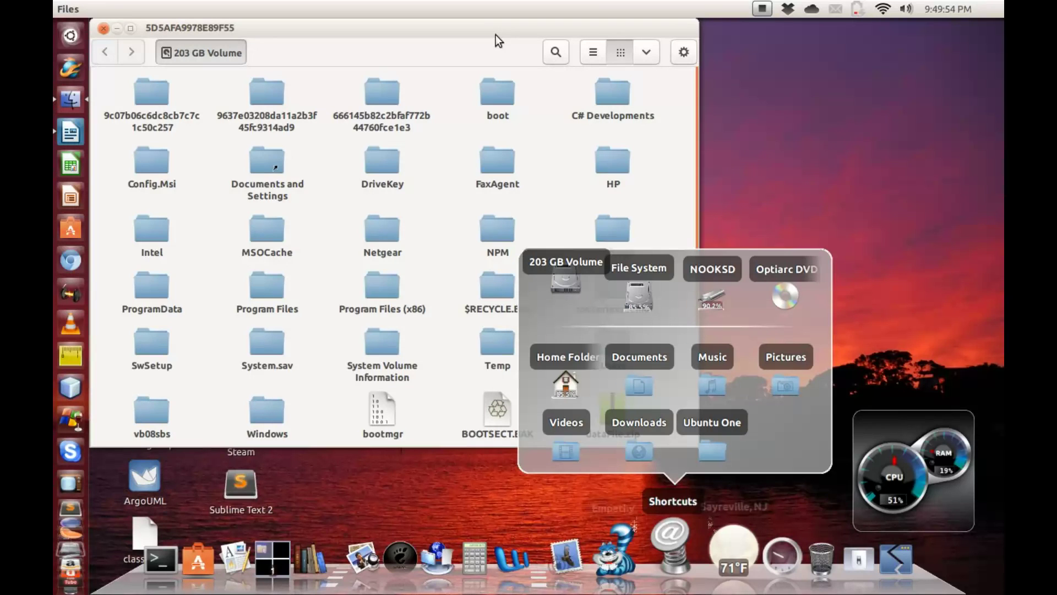
{"action": "left_click", "coordinate": [766, 8]}
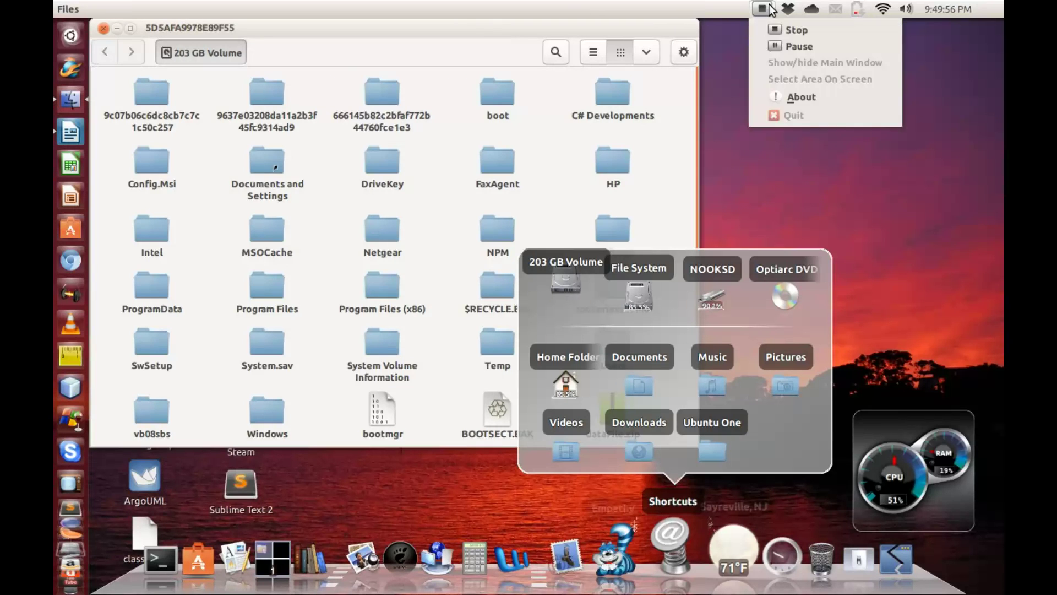
{"action": "left_click", "coordinate": [774, 47]}
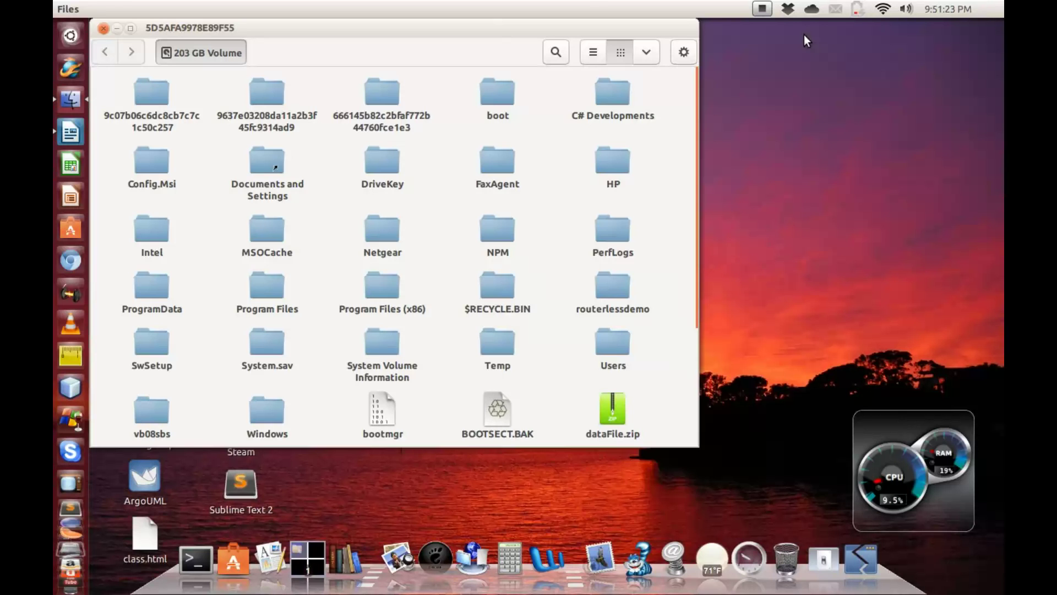
- Shift the Files window right, scroll down, and select the Windows folder on 203 GB Volume
{"action": "left_click_drag", "start_coordinate": [485, 36], "coordinate": [637, 49]}
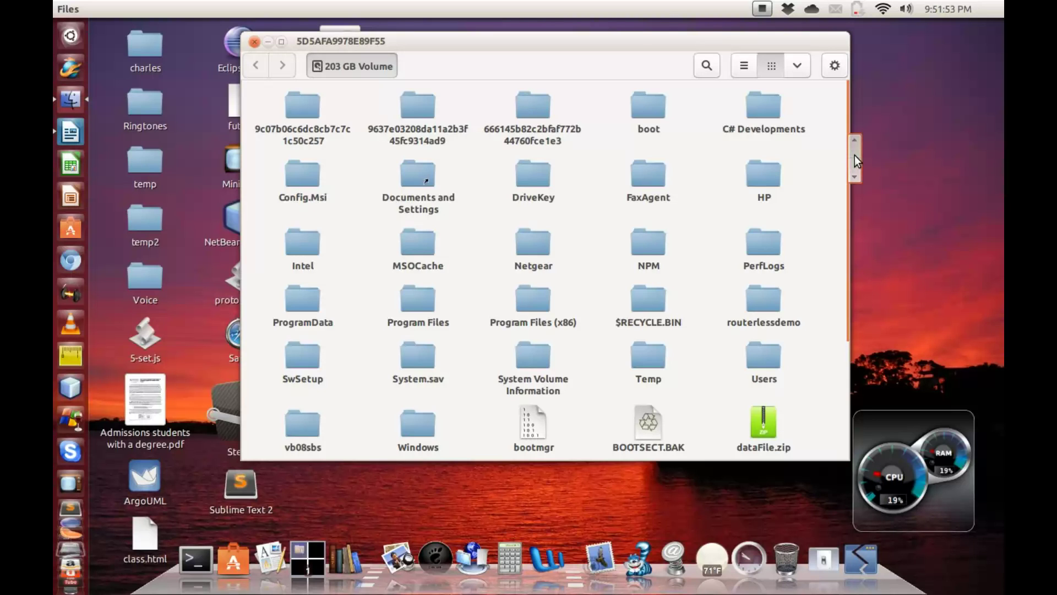
{"action": "left_click_drag", "start_coordinate": [854, 159], "coordinate": [857, 193]}
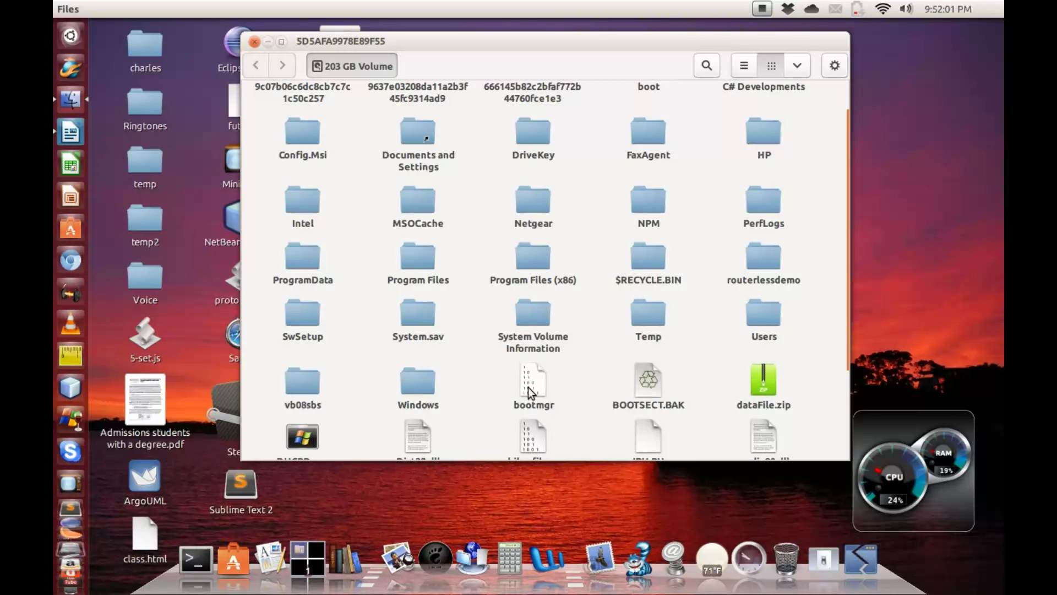
{"action": "left_click", "coordinate": [425, 391]}
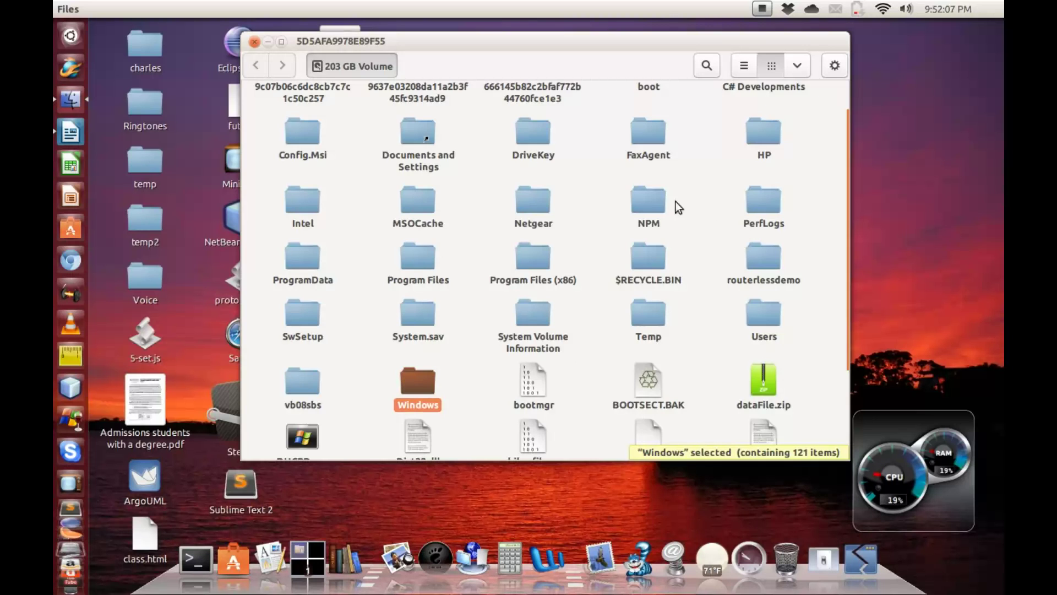
{"action": "left_click", "coordinate": [406, 332]}
{"action": "left_click", "coordinate": [407, 389]}
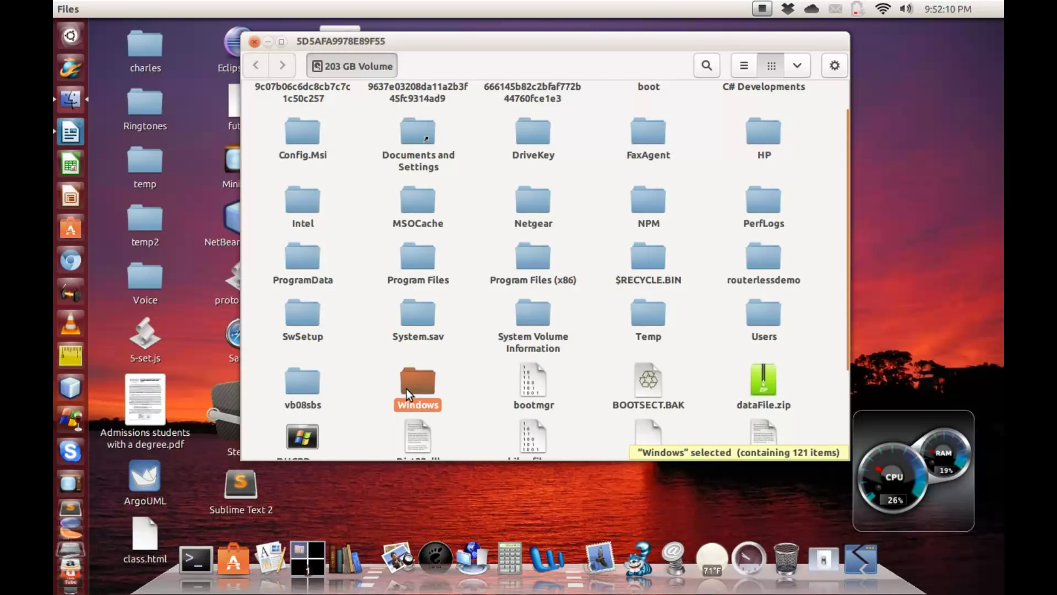
- Open the Windows folder and then its Fonts subfolder
{"action": "double_click", "coordinate": [407, 389]}
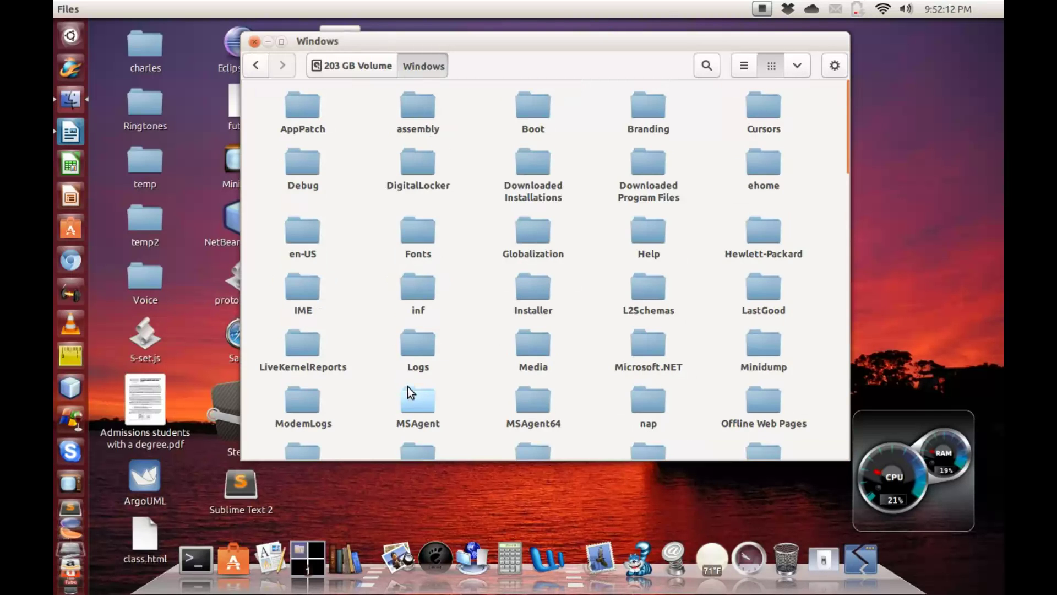
{"action": "double_click", "coordinate": [425, 232]}
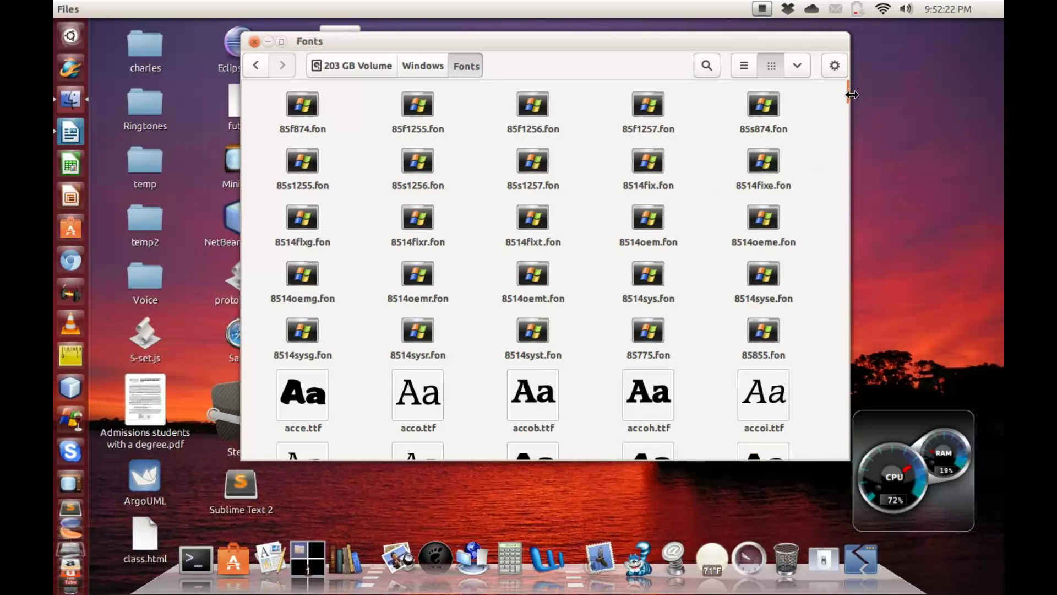
- Scroll through the Fonts folder to HARLOWSI.TTF and bring up its context menu
{"action": "key", "text": "Down"}
{"action": "key", "text": "Down"}
{"action": "key", "text": "Down"}
{"action": "key", "text": "Down"}
{"action": "key", "text": "Down"}
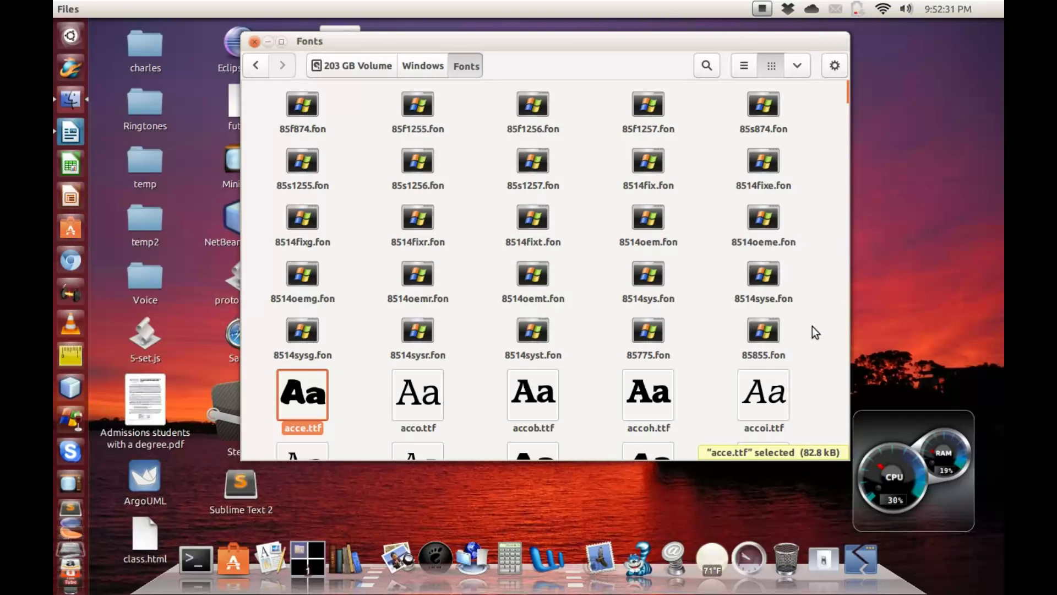
{"action": "scroll", "coordinate": [852, 121], "scroll_direction": "down", "scroll_amount": 3}
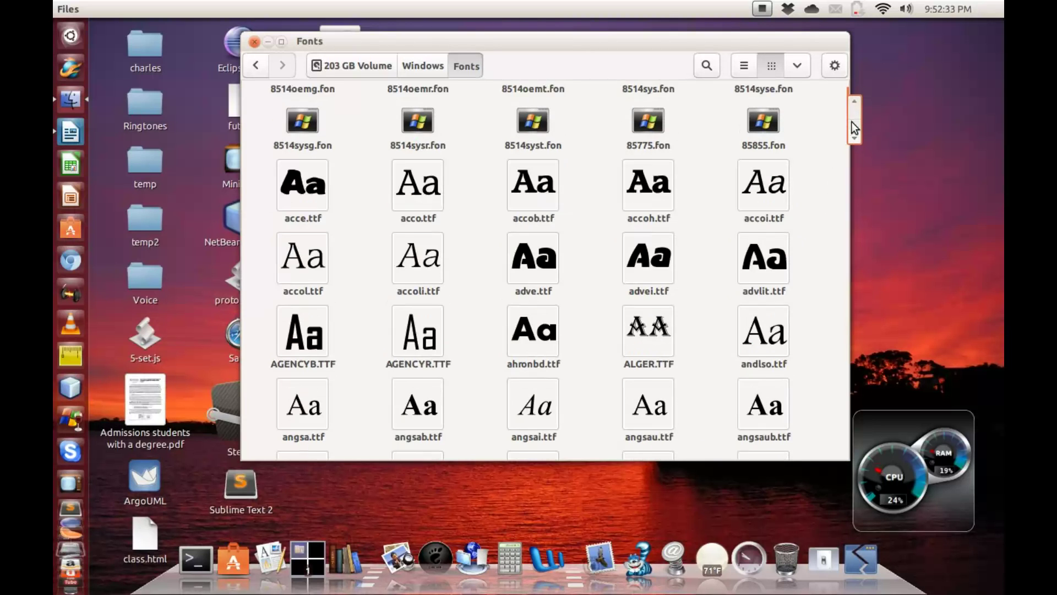
{"action": "scroll", "coordinate": [852, 121], "scroll_direction": "down", "scroll_amount": 1}
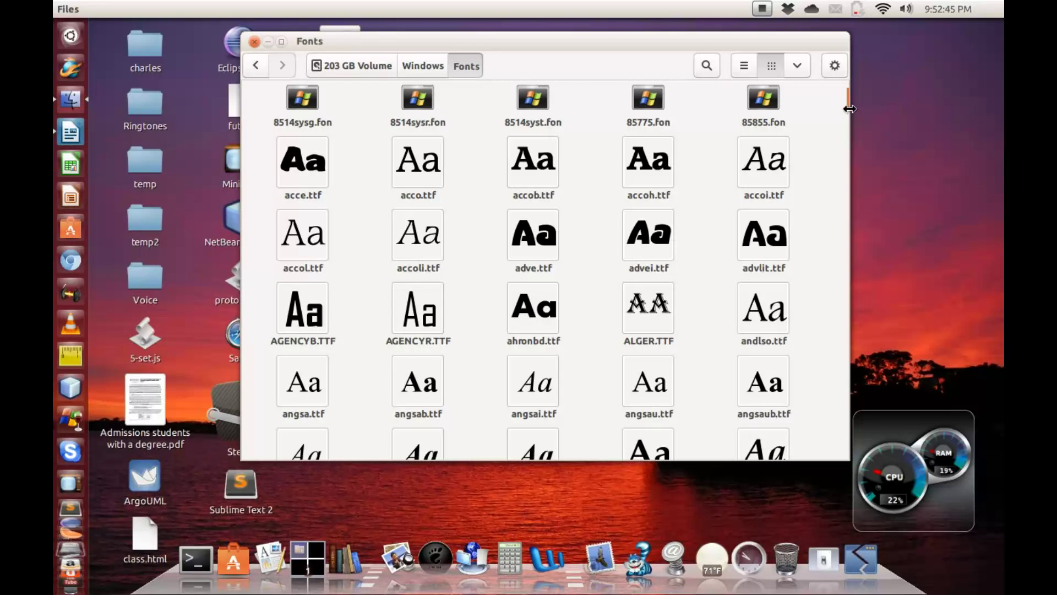
{"action": "mouse_move", "coordinate": [850, 107]}
{"action": "left_mouse_down"}
{"action": "mouse_move", "coordinate": [853, 123]}
{"action": "mouse_move", "coordinate": [853, 114]}
{"action": "left_mouse_up"}
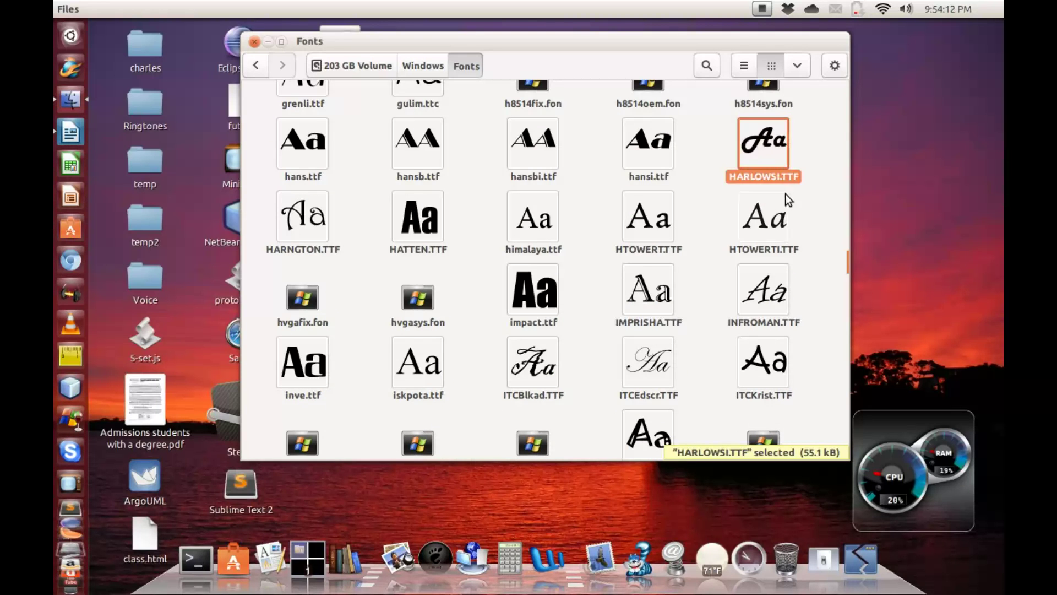
{"action": "right_click", "coordinate": [775, 149]}
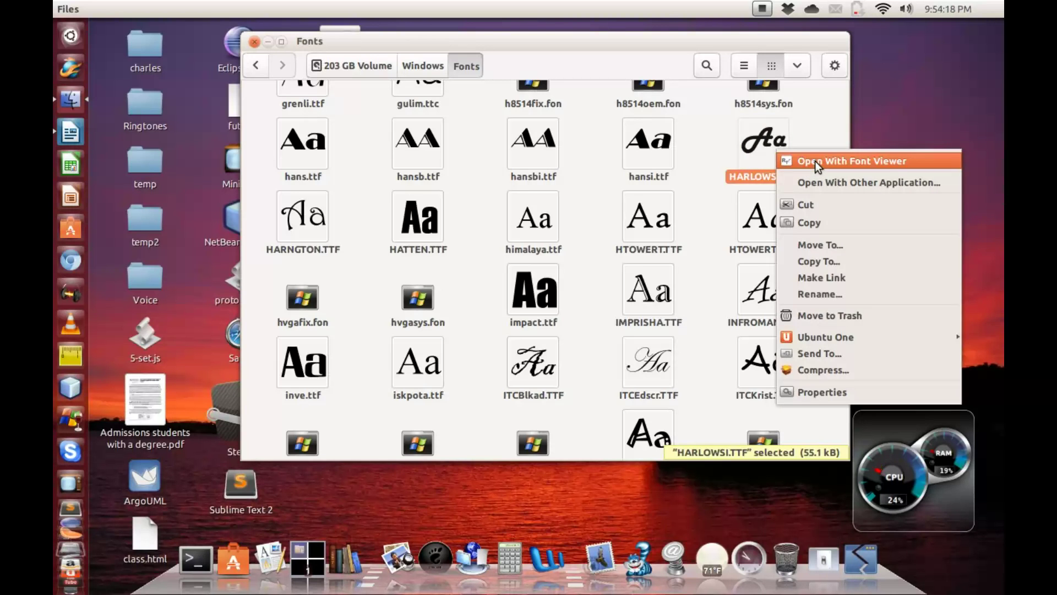
- Copy HARLOWSI.TTF from the Fonts folder and paste it onto the desktop
{"action": "left_click", "coordinate": [815, 114]}
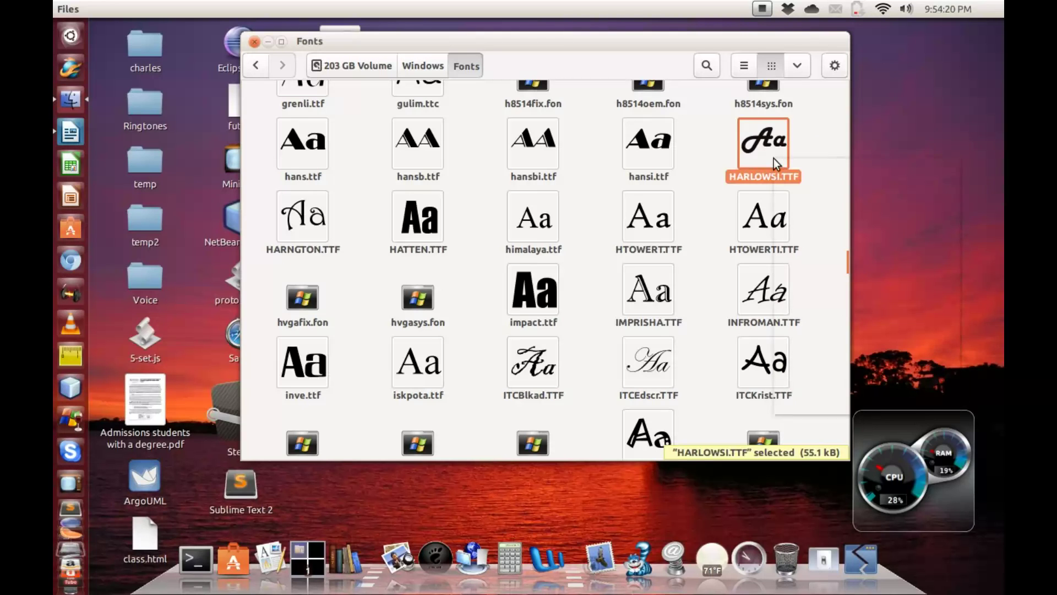
{"action": "right_click", "coordinate": [774, 158]}
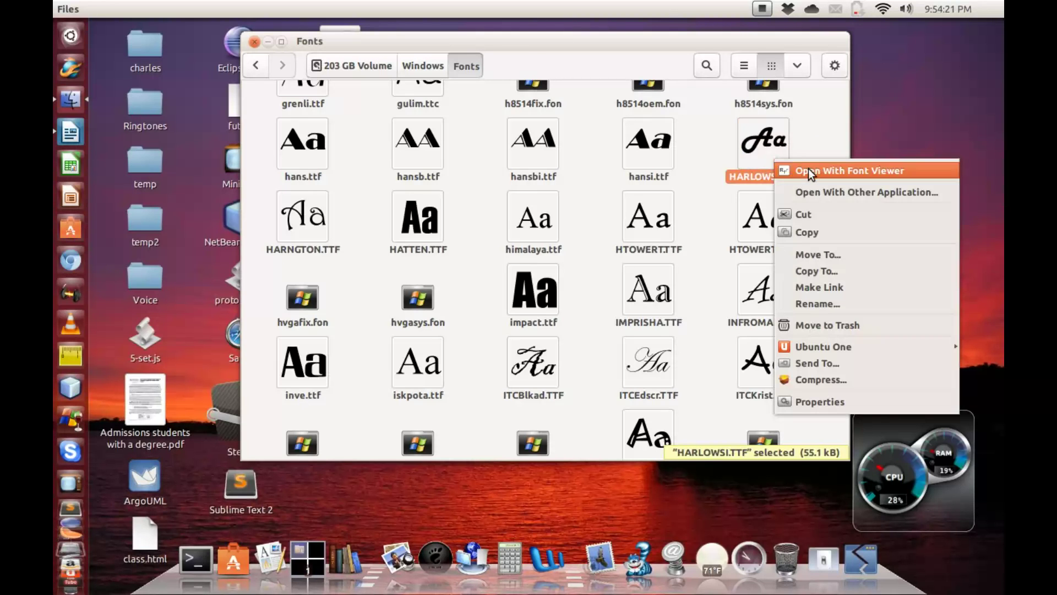
{"action": "left_click", "coordinate": [828, 229]}
{"action": "left_click", "coordinate": [885, 149]}
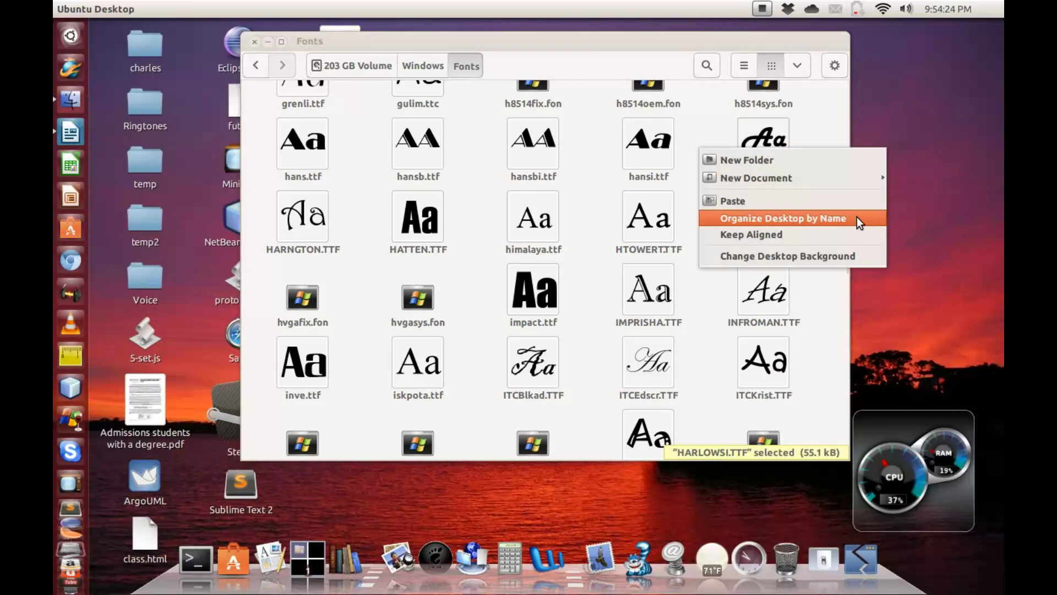
{"action": "left_click", "coordinate": [840, 203]}
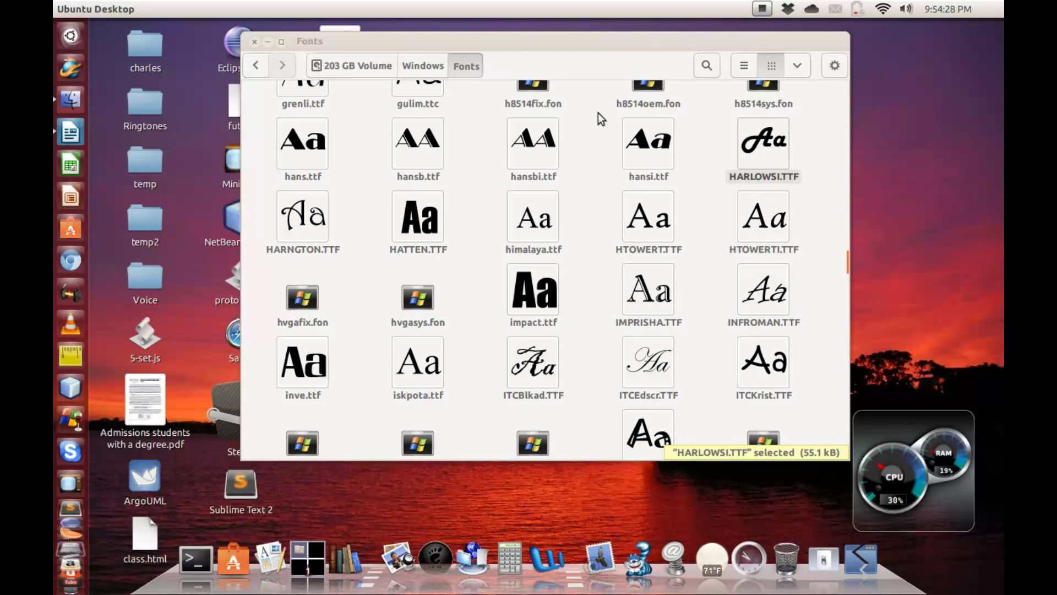
- Minimize the Fonts window and select the HARLOWSI.TTF icon on the desktop
{"action": "left_click", "coordinate": [269, 42]}
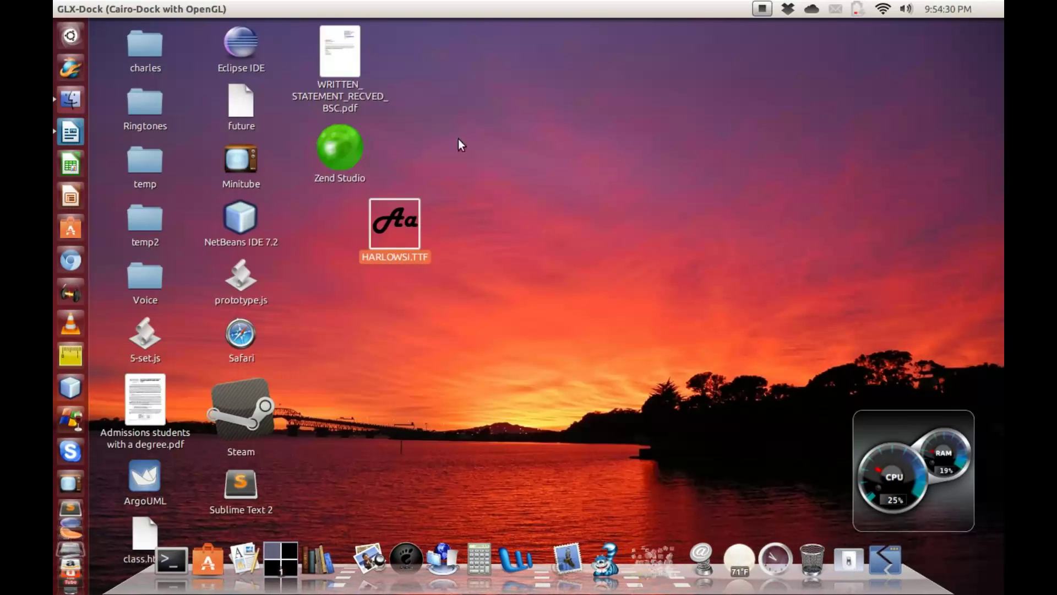
{"action": "left_click", "coordinate": [499, 204]}
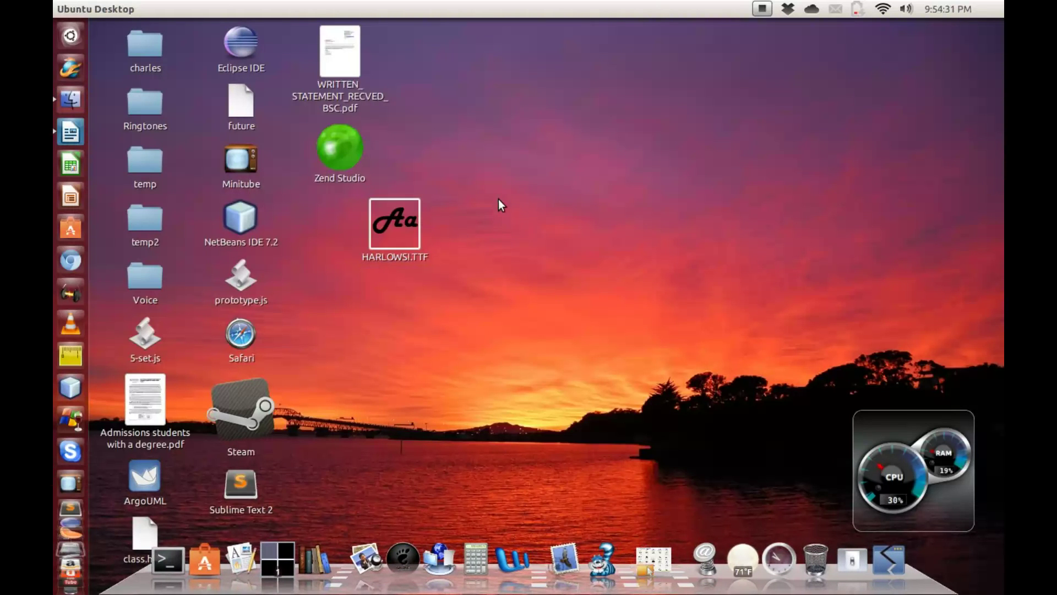
{"action": "left_click", "coordinate": [402, 220]}
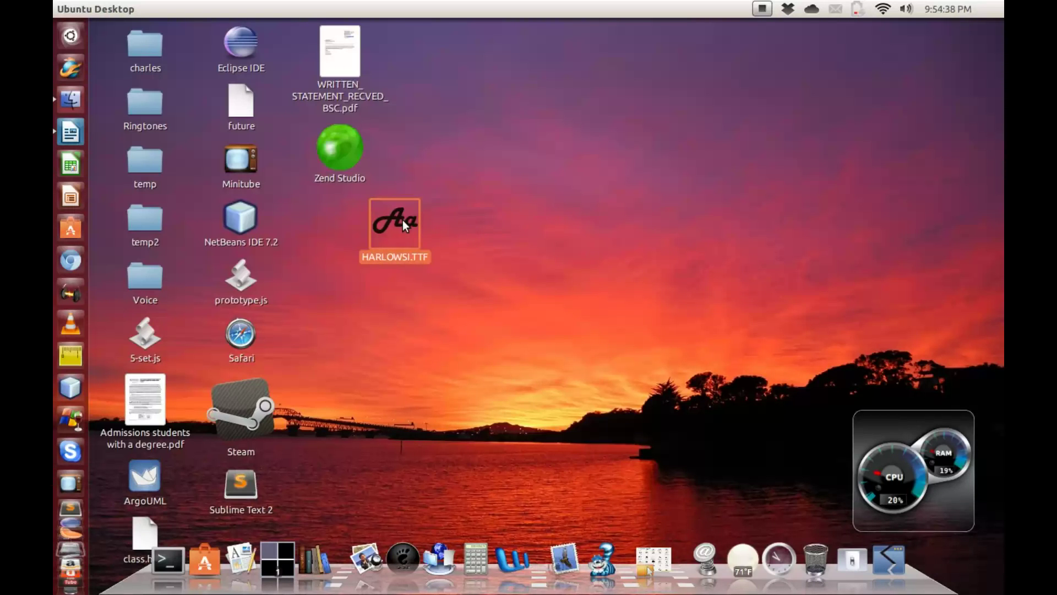
- Open HARLOWSI.TTF in Font Viewer, move the preview higher, and install Harlow Solid Italic
{"action": "right_click", "coordinate": [402, 219]}
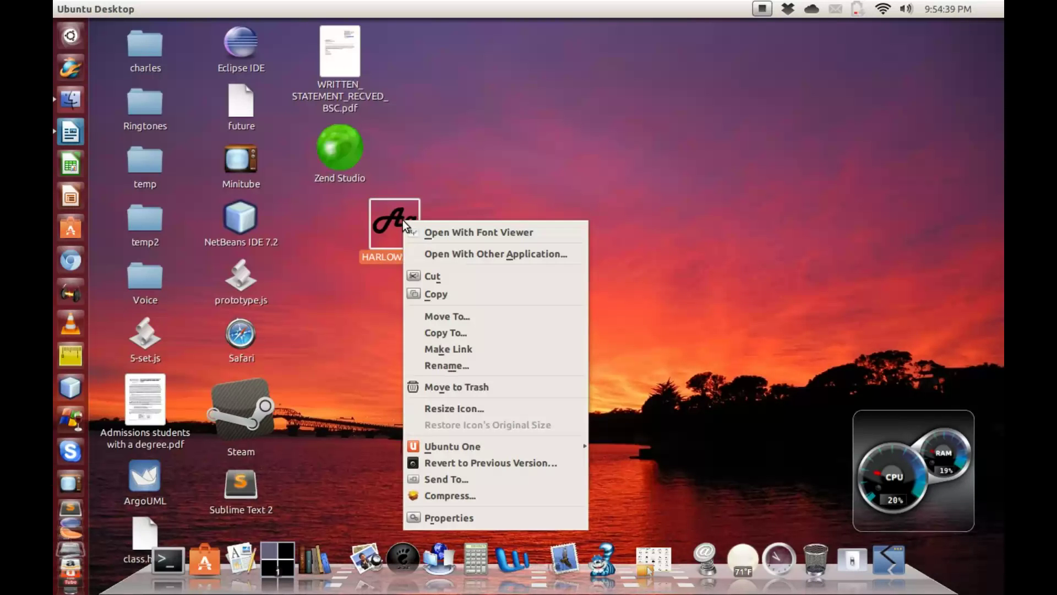
{"action": "left_click", "coordinate": [442, 232]}
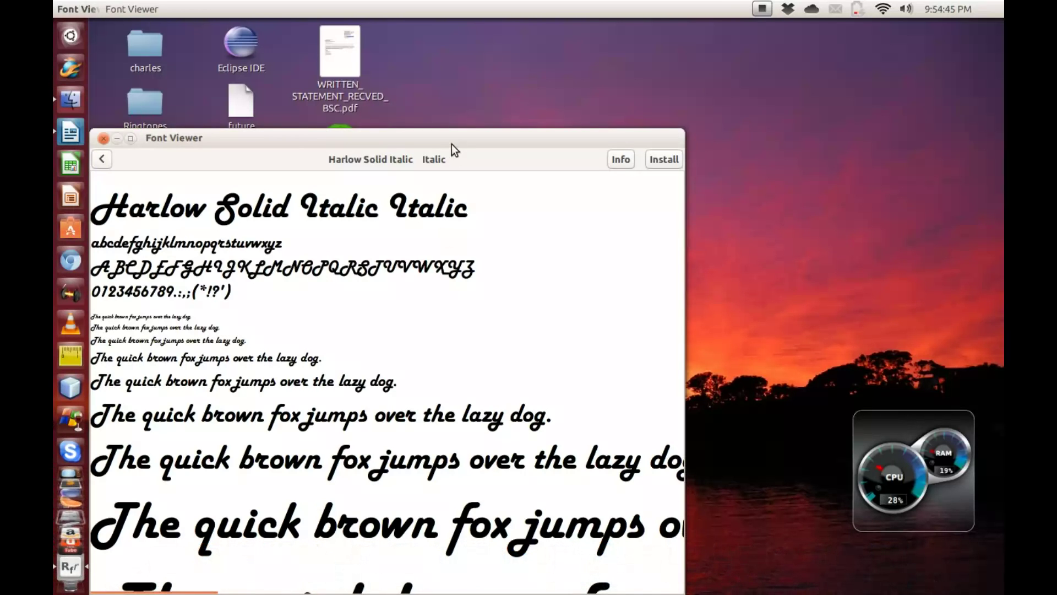
{"action": "left_click_drag", "start_coordinate": [452, 144], "coordinate": [567, 82]}
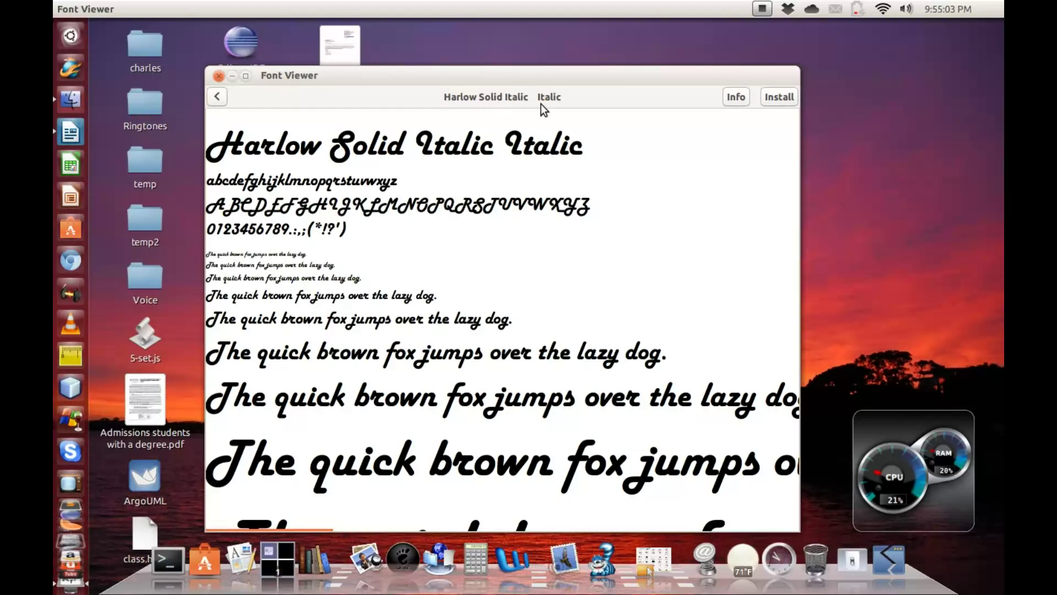
{"action": "left_click", "coordinate": [775, 98]}
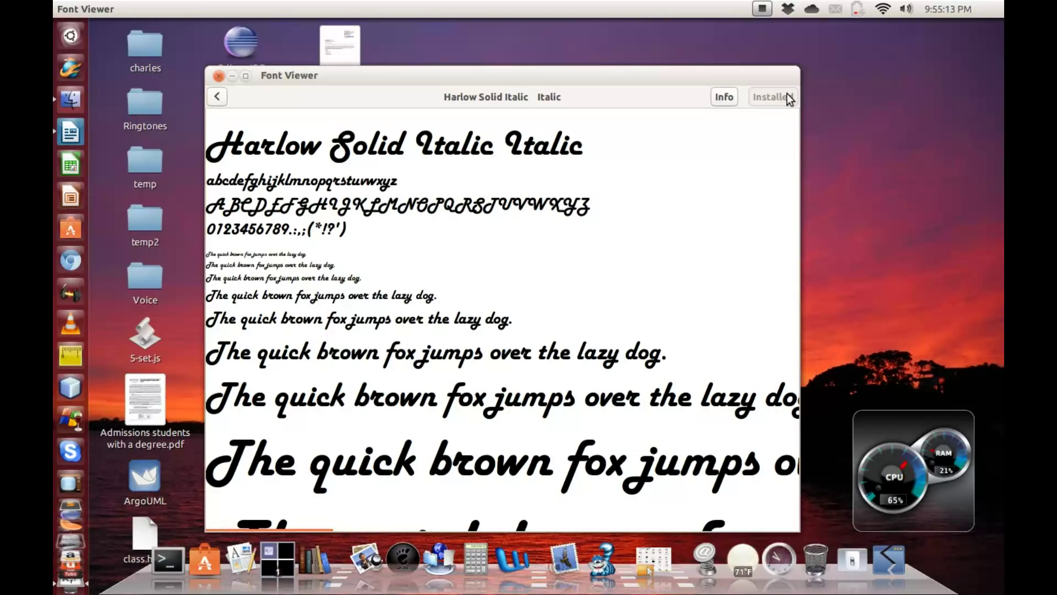
- Close Font Viewer once Harlow Solid Italic shows as Installed
{"action": "left_click", "coordinate": [217, 77]}
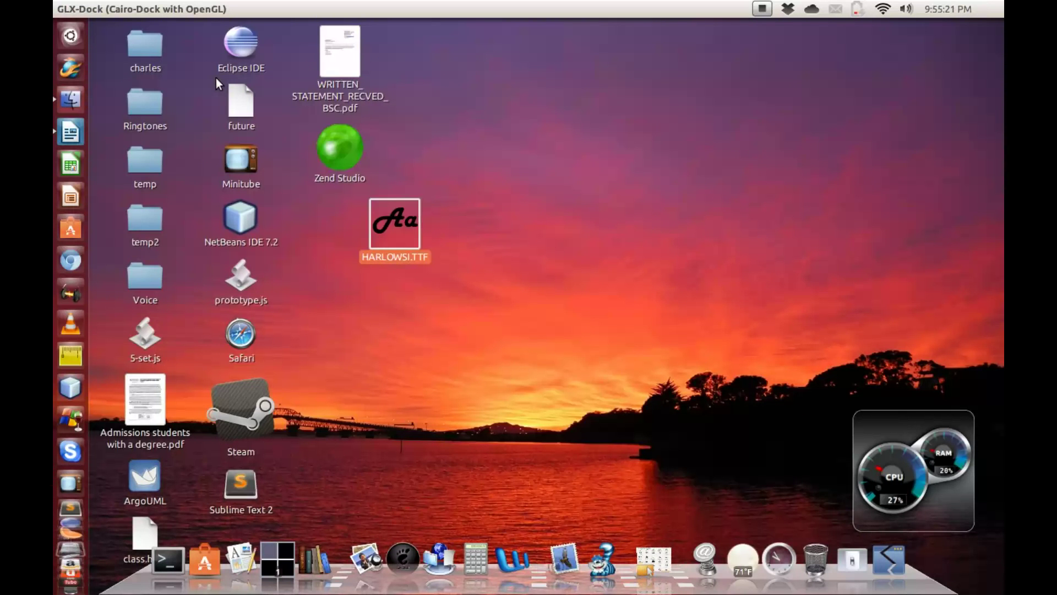
- Close the font-samples Writer document and relaunch Writer with a blank document
{"action": "left_click", "coordinate": [79, 131]}
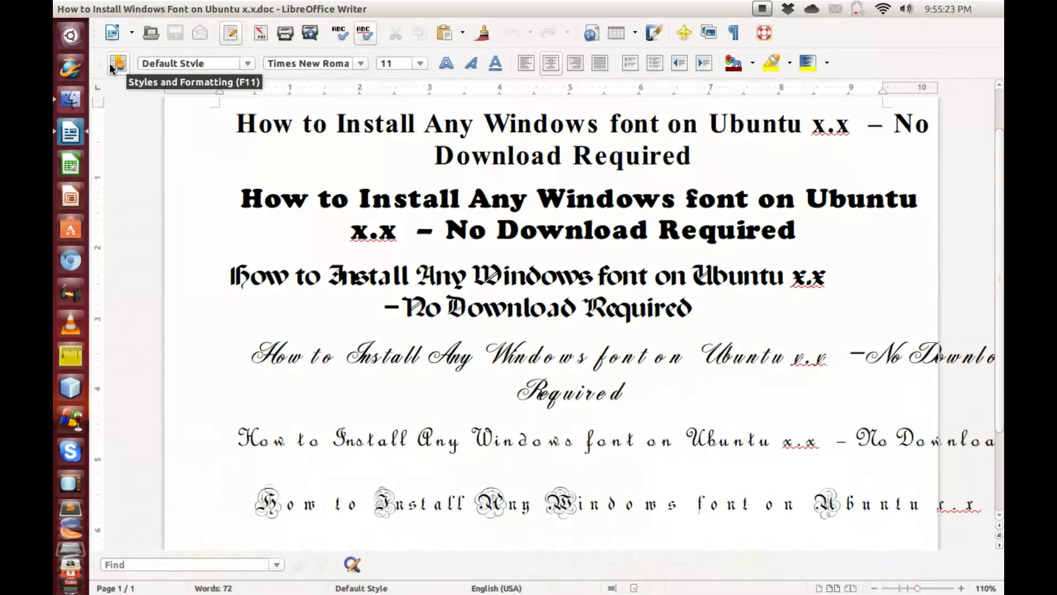
{"action": "mouse_move", "coordinate": [62, 10]}
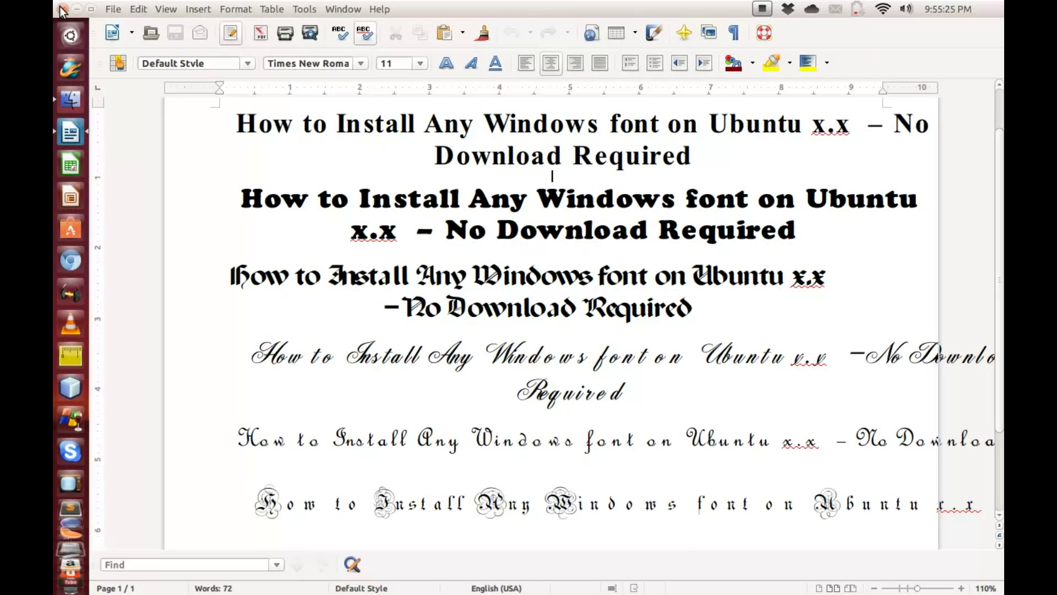
{"action": "left_click", "coordinate": [62, 10]}
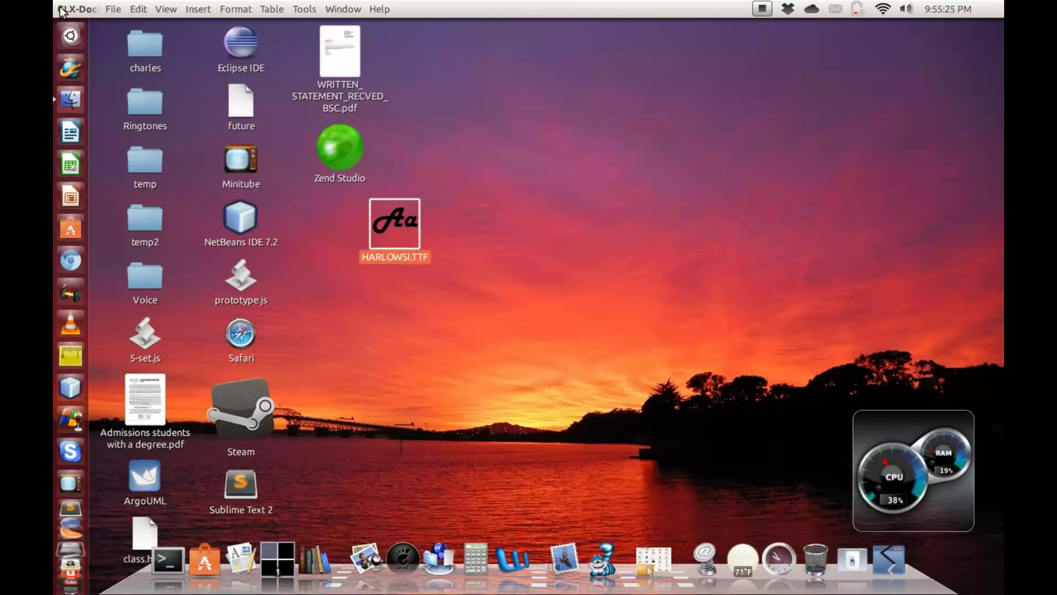
{"action": "left_click", "coordinate": [69, 131]}
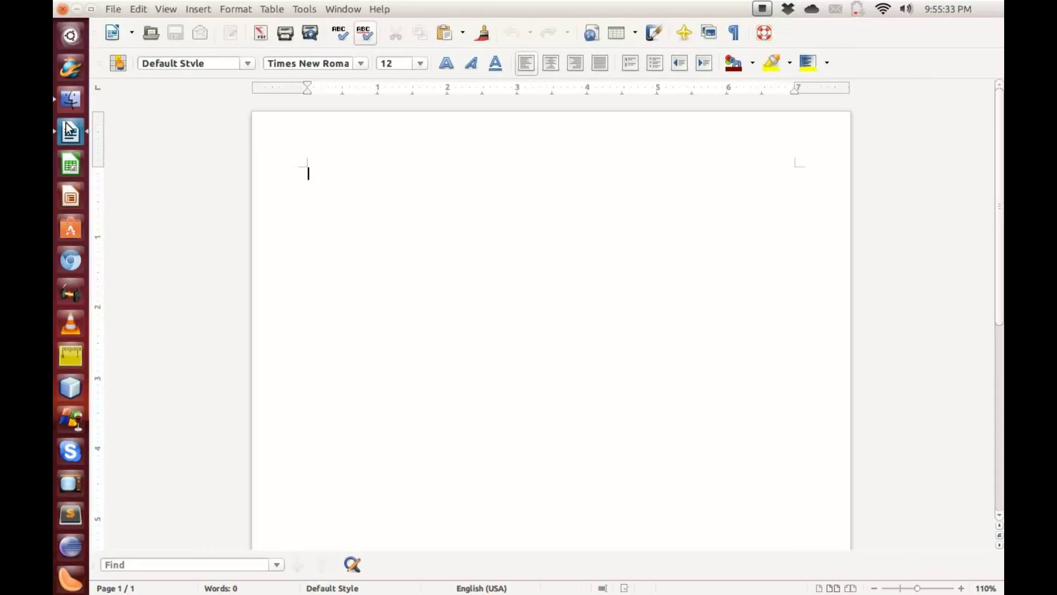
- Type 'Word processing is fun!' on the blank page, correcting typos, then select the line
{"action": "type", "text": "Wor"}
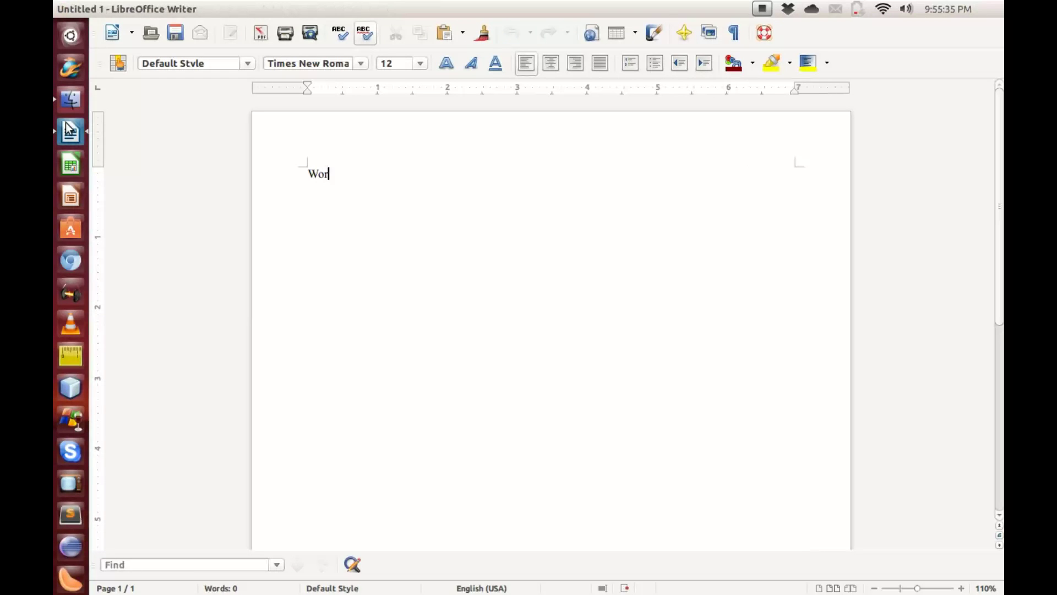
{"action": "type", "text": "d processin i"}
{"action": "key", "text": "BackSpace"}
{"action": "type", "text": "g "}
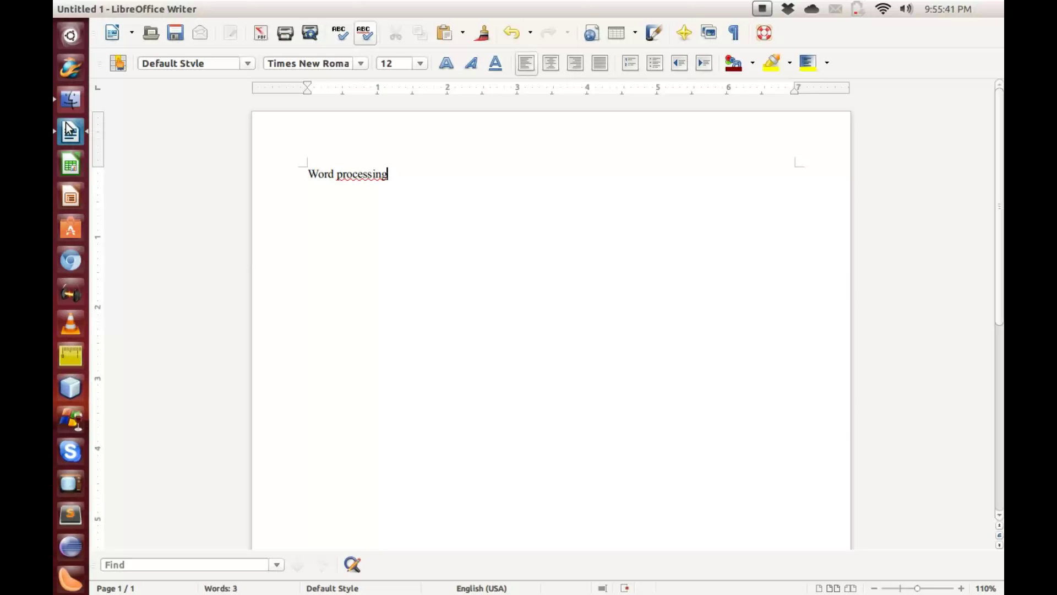
{"action": "type", "text": "is fun."}
{"action": "key", "text": "BackSpace"}
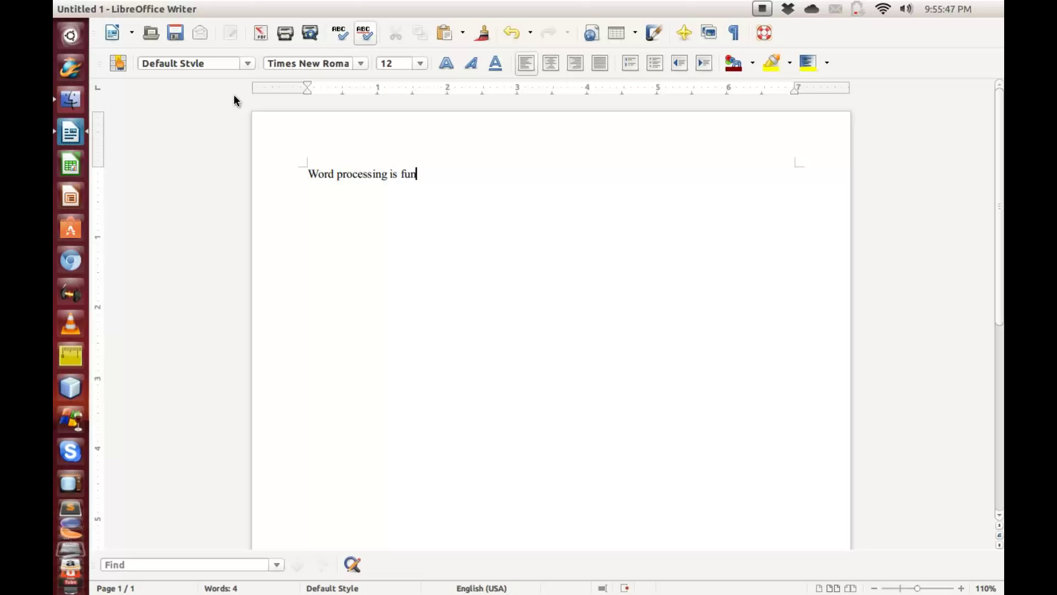
{"action": "type", "text": "!"}
{"action": "left_click_drag", "start_coordinate": [433, 174], "coordinate": [307, 175]}
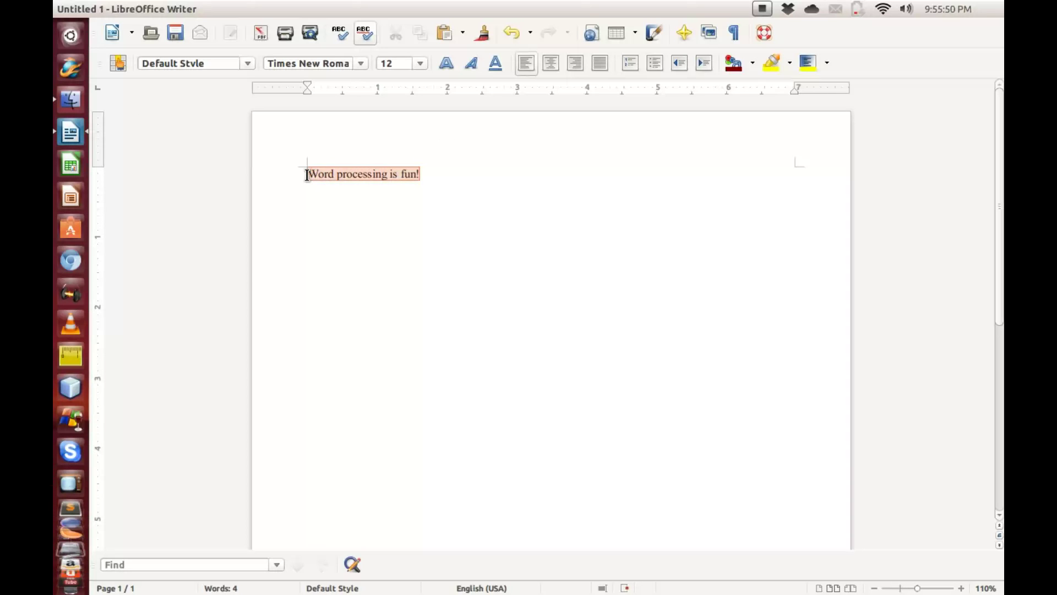
- Enlarge the selected sentence to 24 pt, trying 18 pt first
{"action": "left_click", "coordinate": [421, 64]}
{"action": "left_click", "coordinate": [408, 187]}
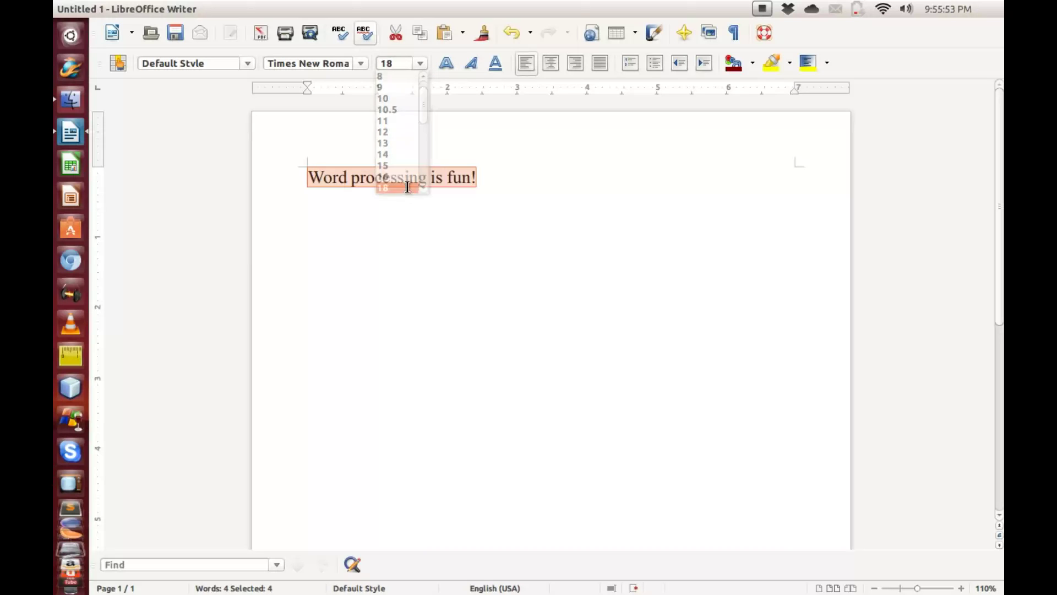
{"action": "left_click", "coordinate": [421, 64]}
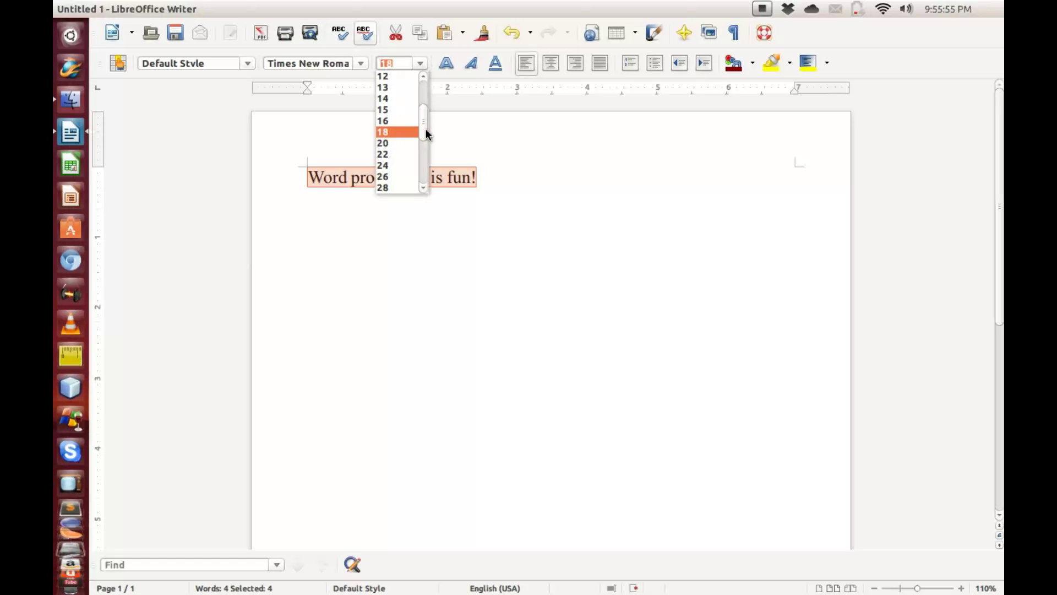
{"action": "scroll", "coordinate": [427, 134], "scroll_direction": "down", "scroll_amount": 2}
{"action": "left_click", "coordinate": [401, 135]}
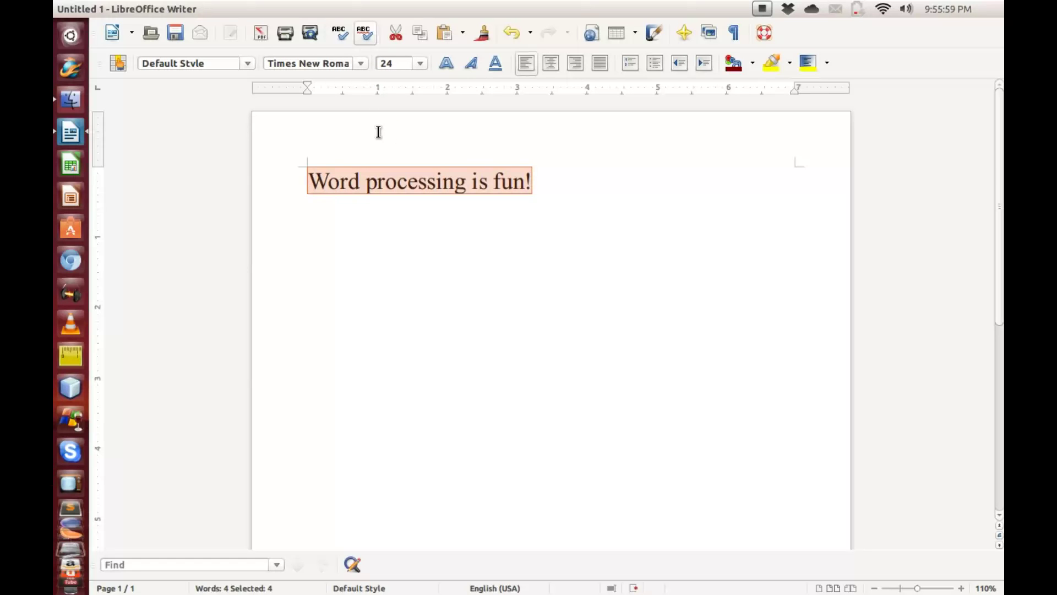
{"action": "left_click", "coordinate": [378, 131]}
{"action": "left_click", "coordinate": [363, 64]}
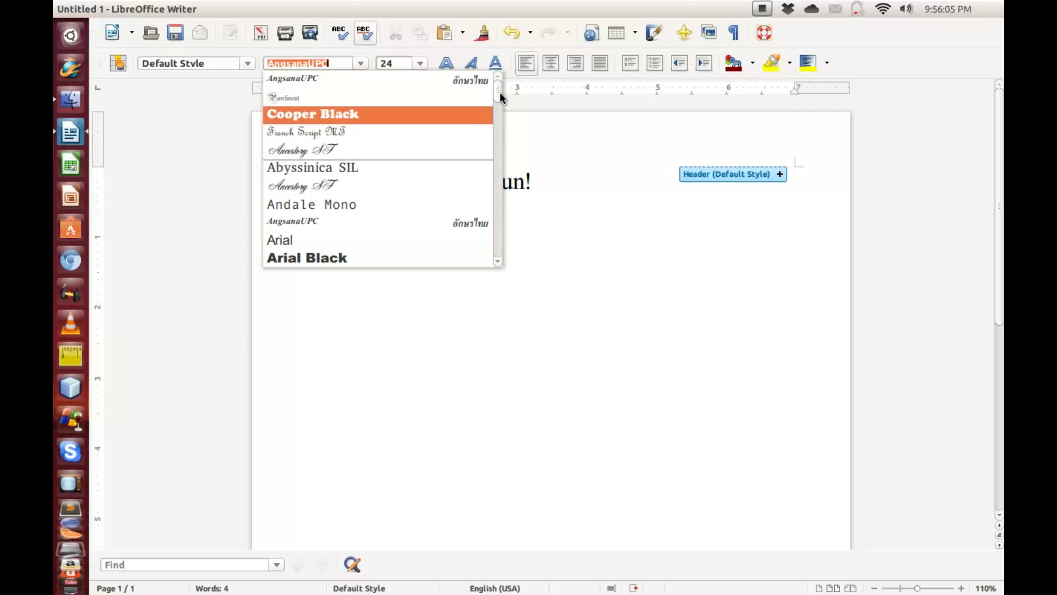
{"action": "left_click_drag", "start_coordinate": [500, 91], "coordinate": [501, 142]}
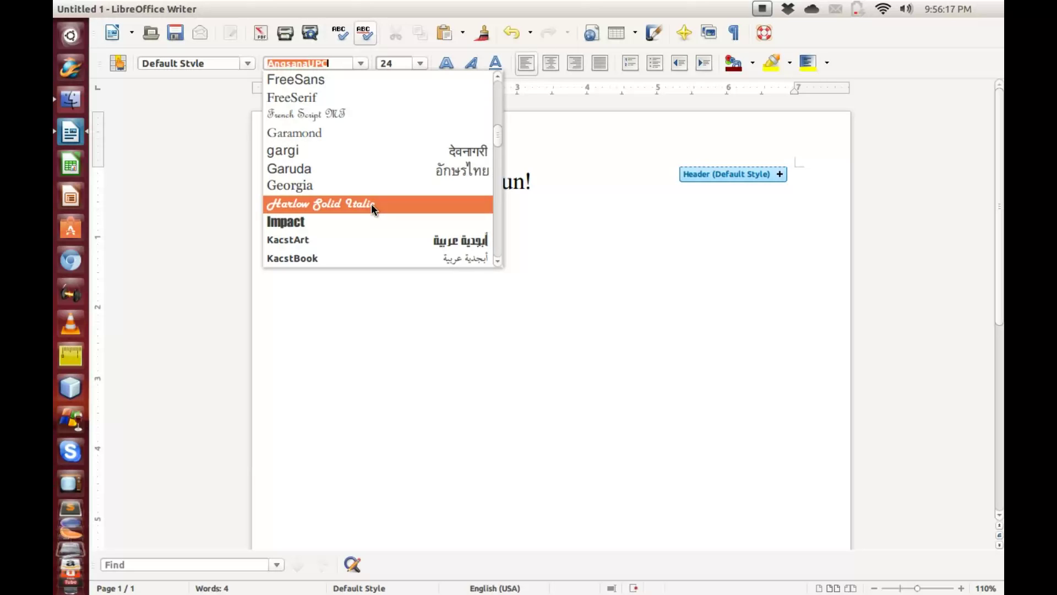
{"action": "left_click", "coordinate": [550, 276]}
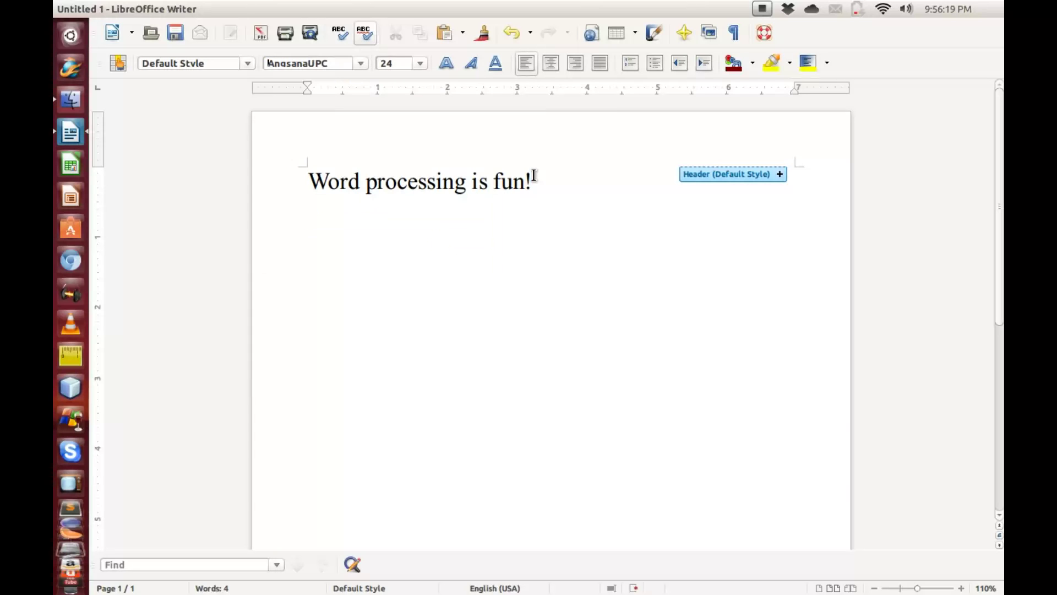
- Select 'Word processing is fun!' and apply the Harlow Solid Italic font to it
{"action": "left_click_drag", "start_coordinate": [535, 175], "coordinate": [306, 179]}
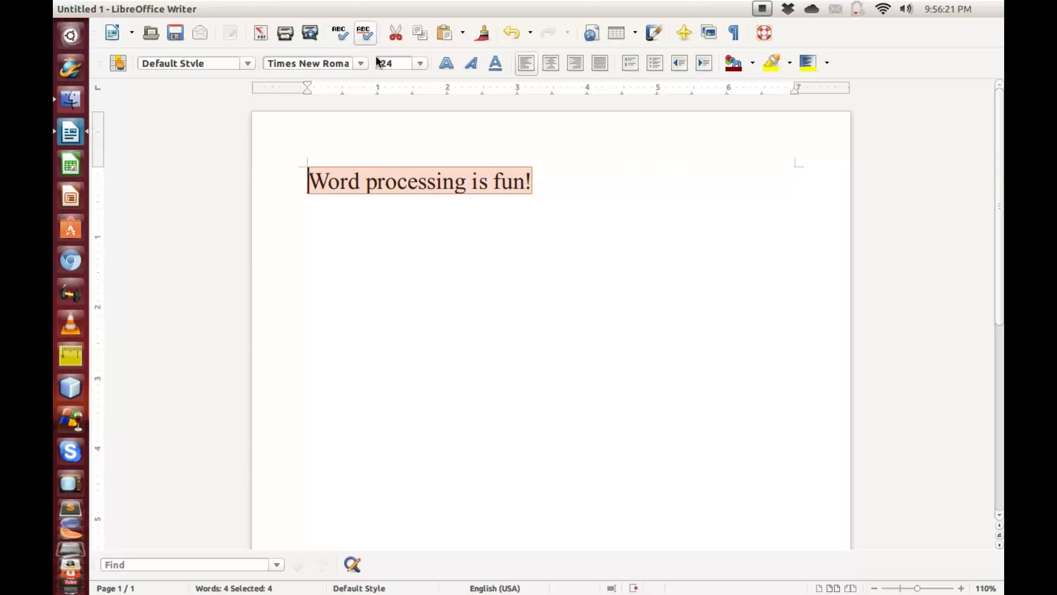
{"action": "left_click", "coordinate": [362, 63]}
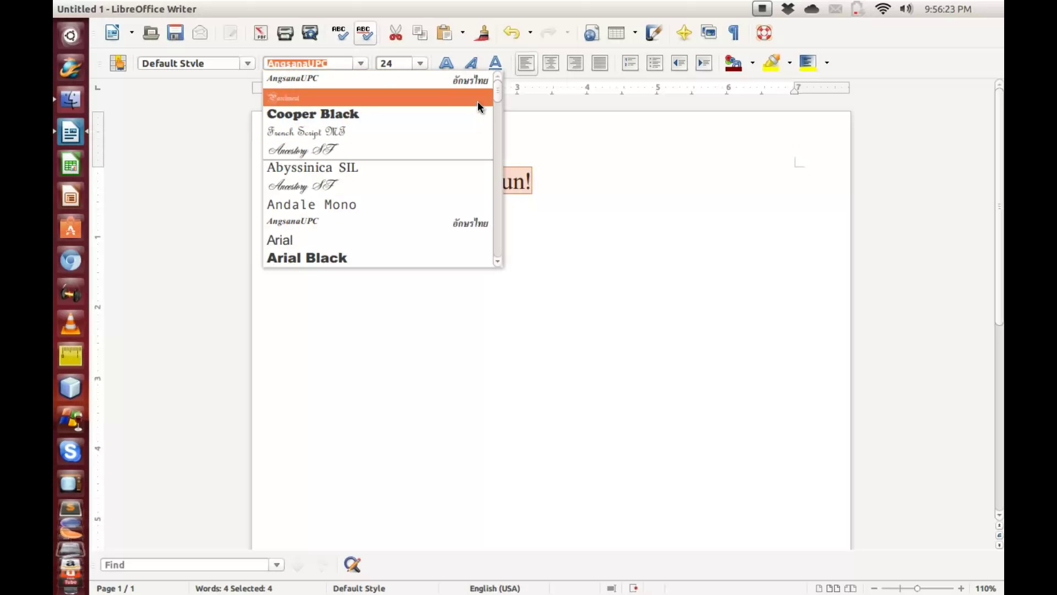
{"action": "left_click_drag", "start_coordinate": [498, 91], "coordinate": [498, 140]}
{"action": "left_click", "coordinate": [369, 152]}
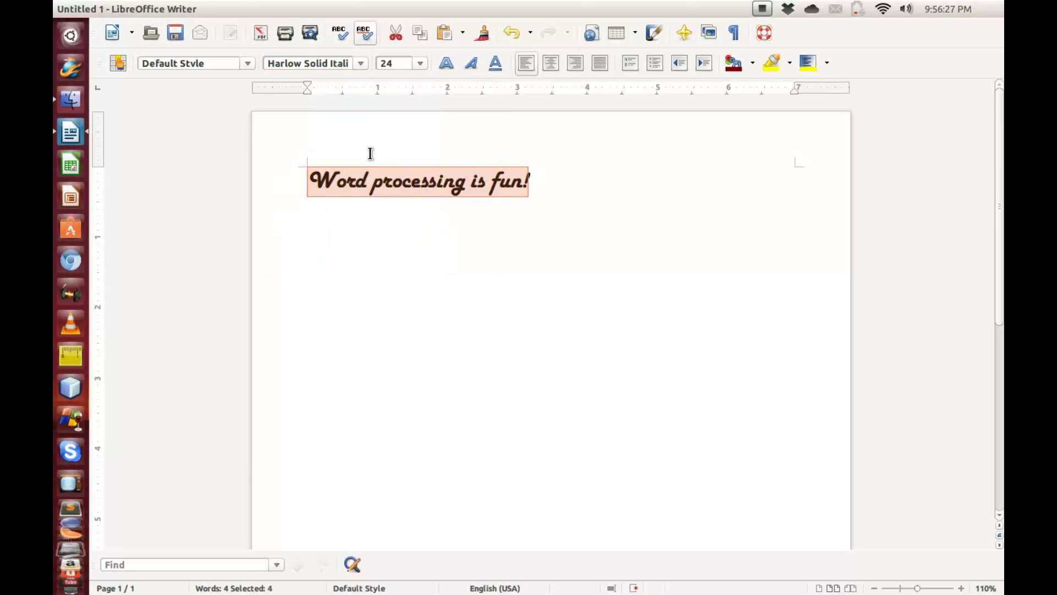
{"action": "key", "text": "End"}
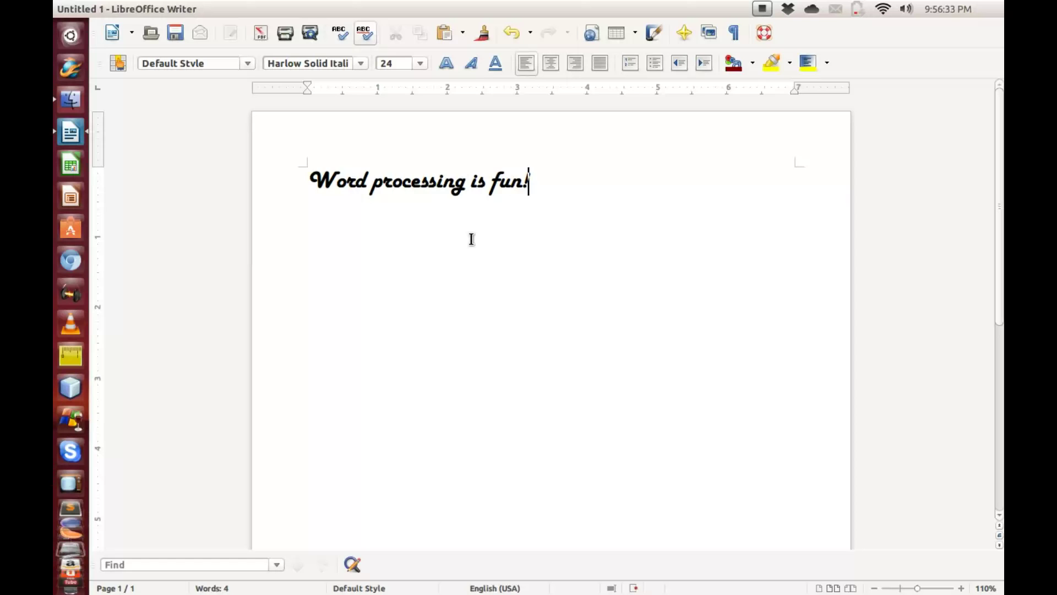
- Append 'Thank you for watching' to the end of the line
{"action": "type", "text": "Tha"}
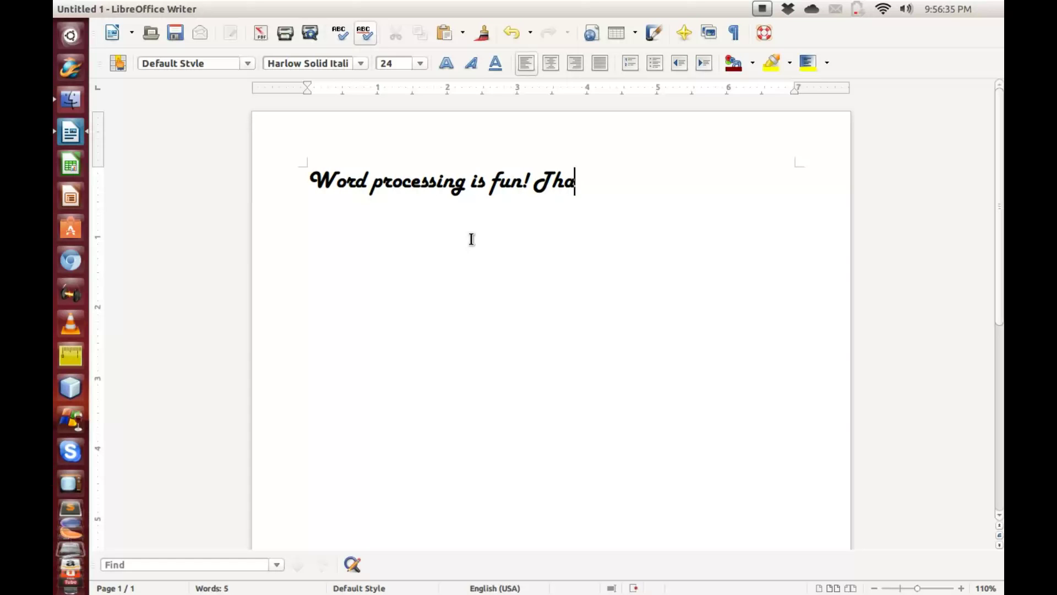
{"action": "type", "text": "nk yo"}
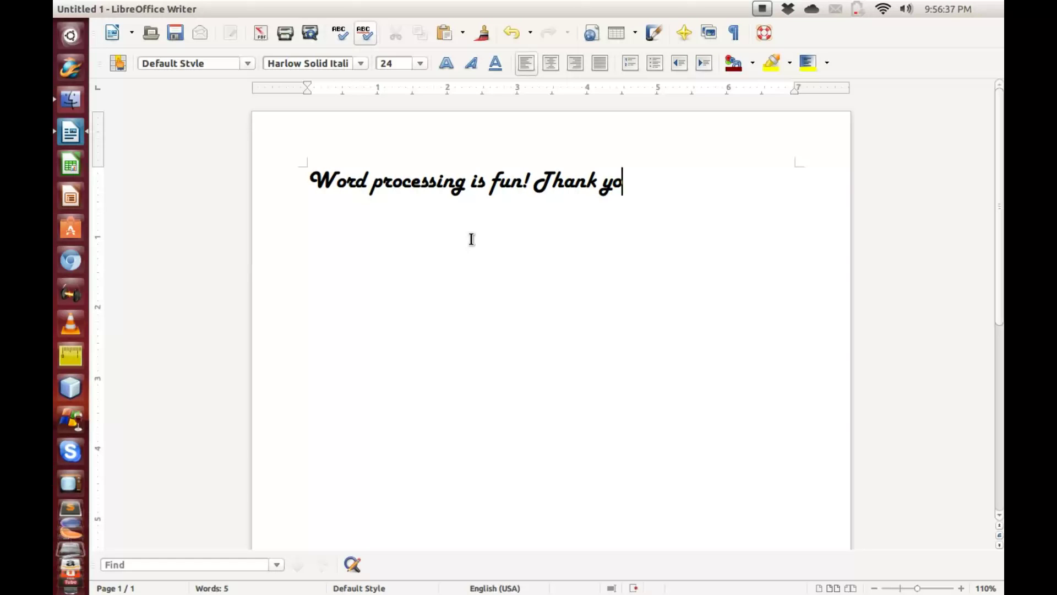
{"action": "type", "text": "u for wa"}
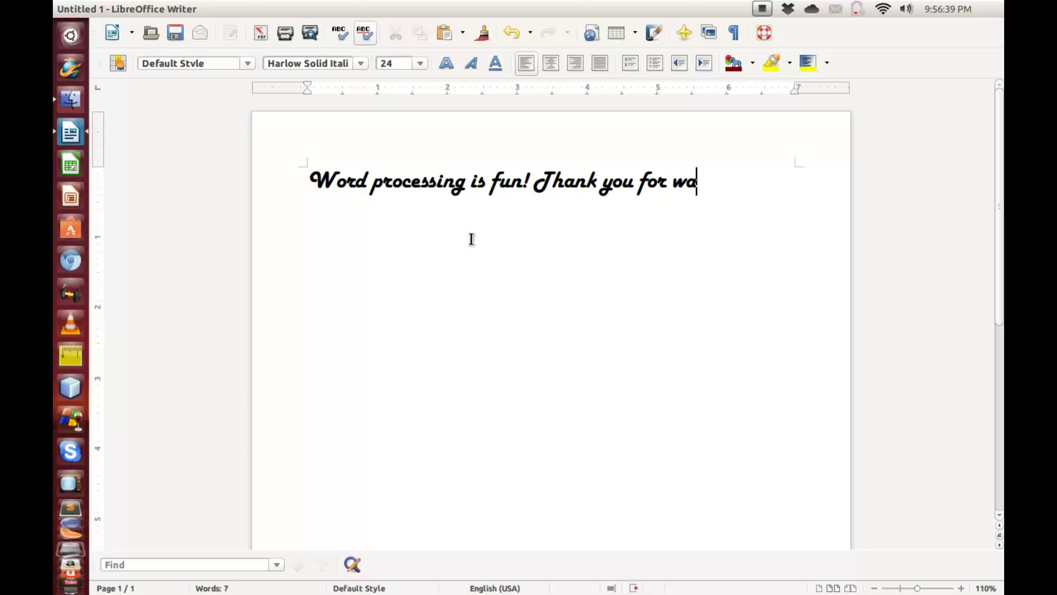
{"action": "type", "text": "tching"}
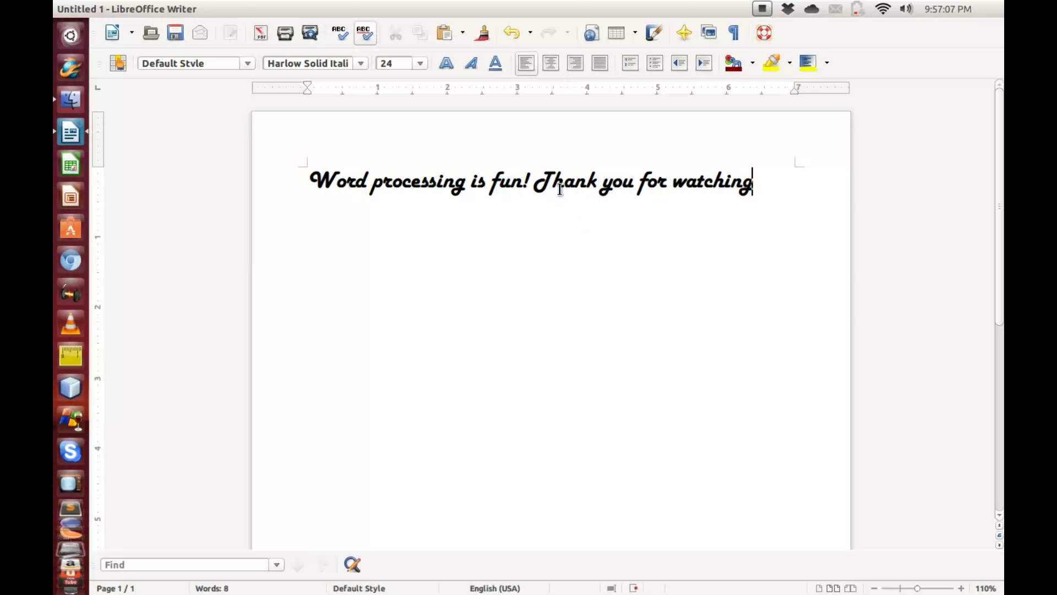
{"action": "mouse_move", "coordinate": [80, 7]}
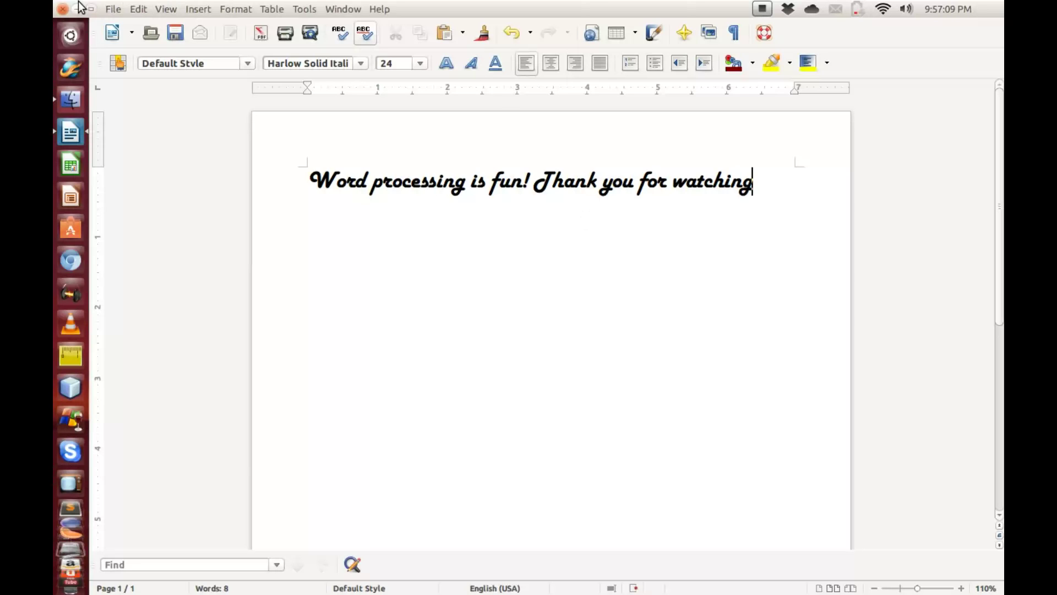